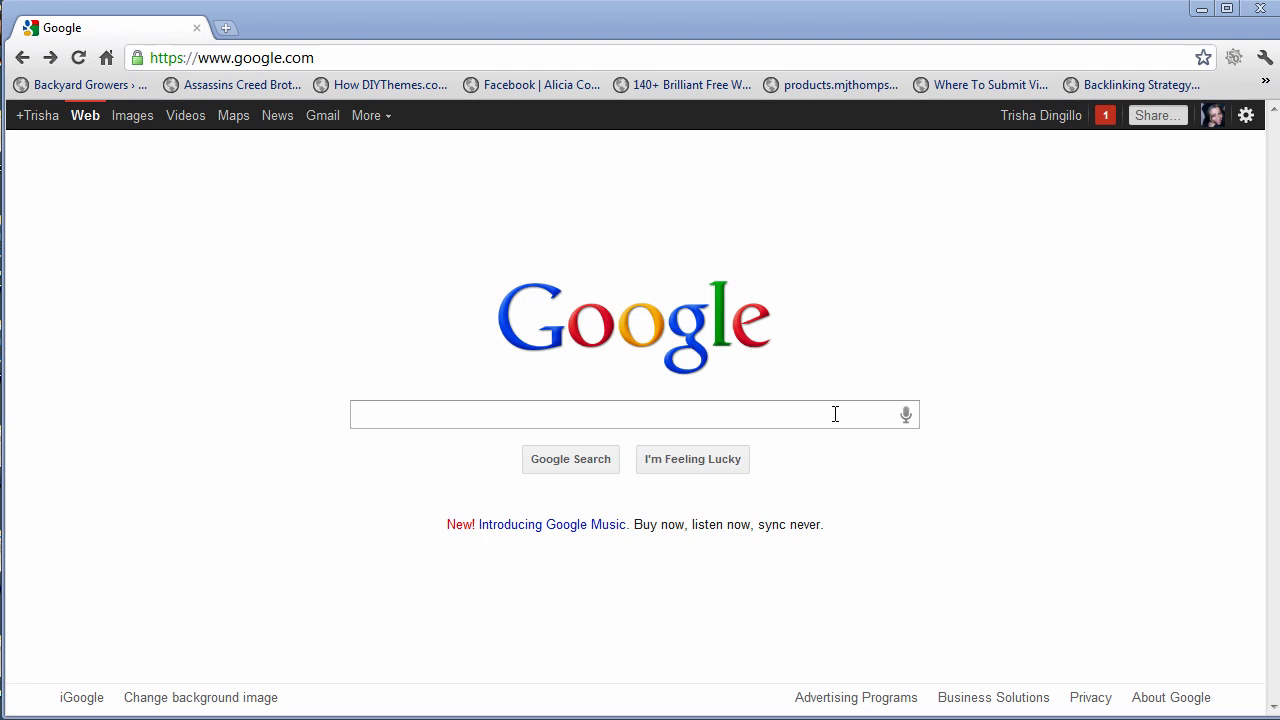
Load hostgator.com by typing 'host' in the address bar and accepting the autocomplete
left_click(398, 54)
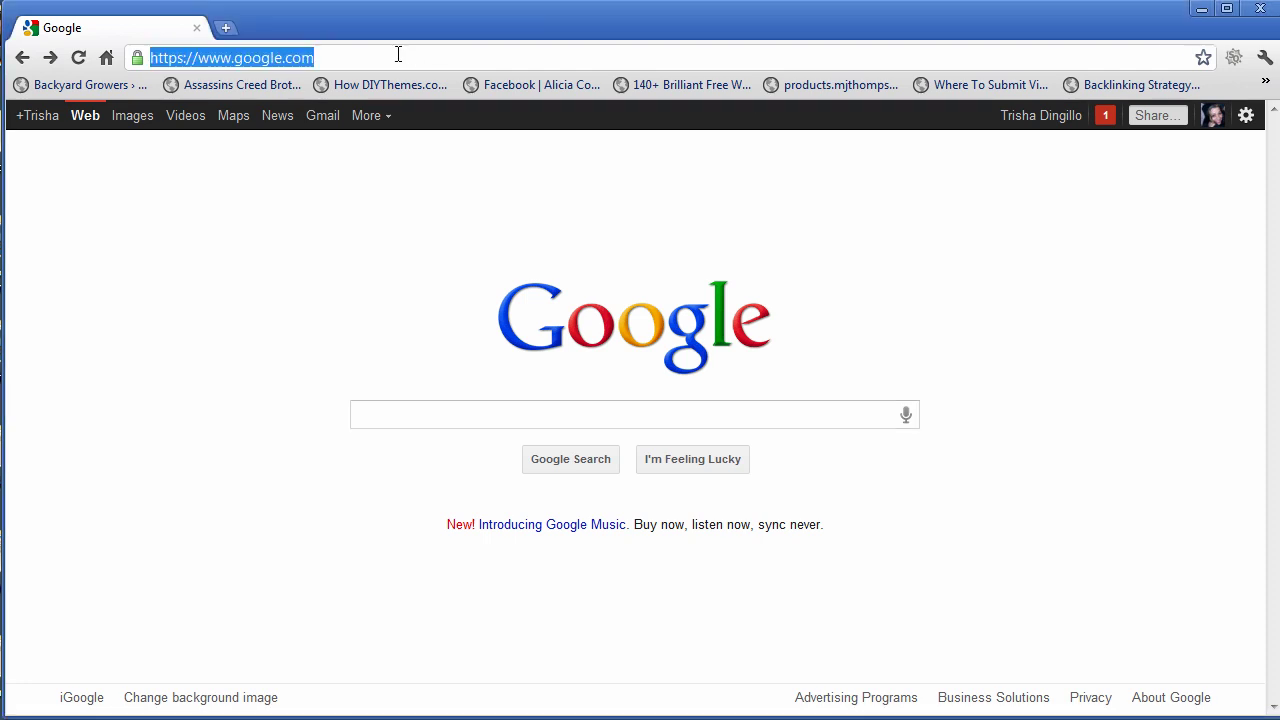
type("host")
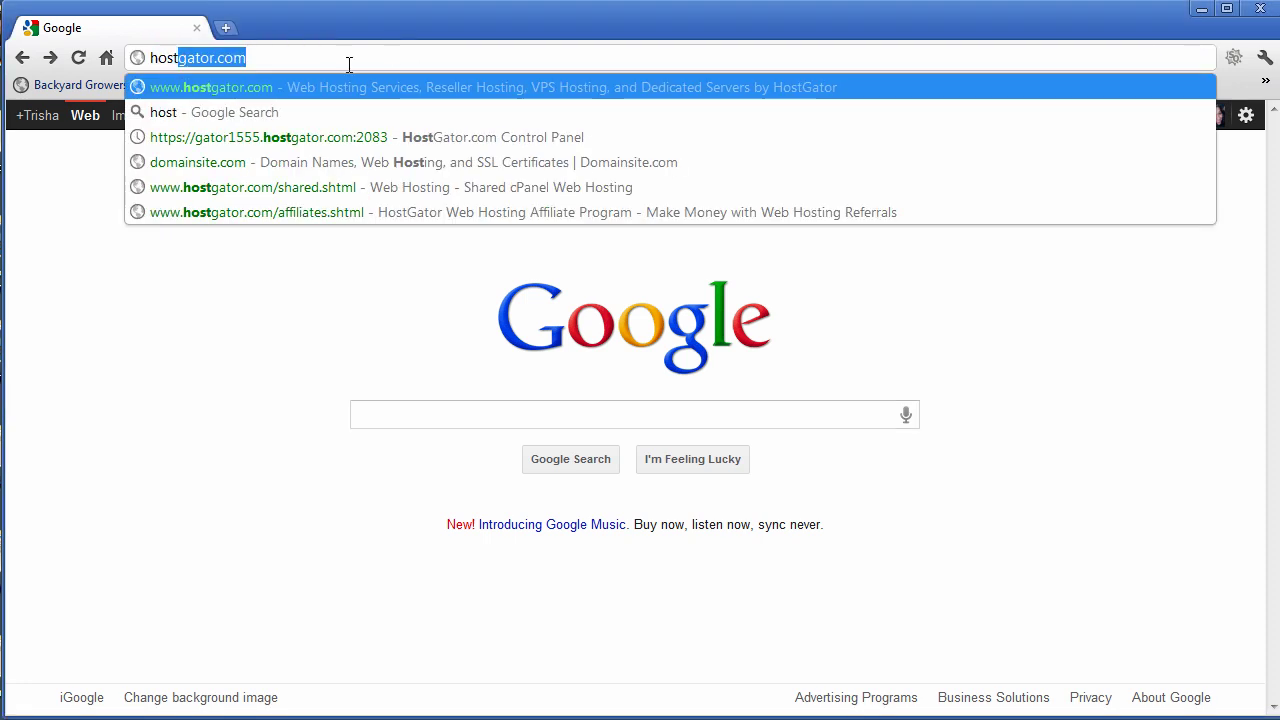
key("Right")
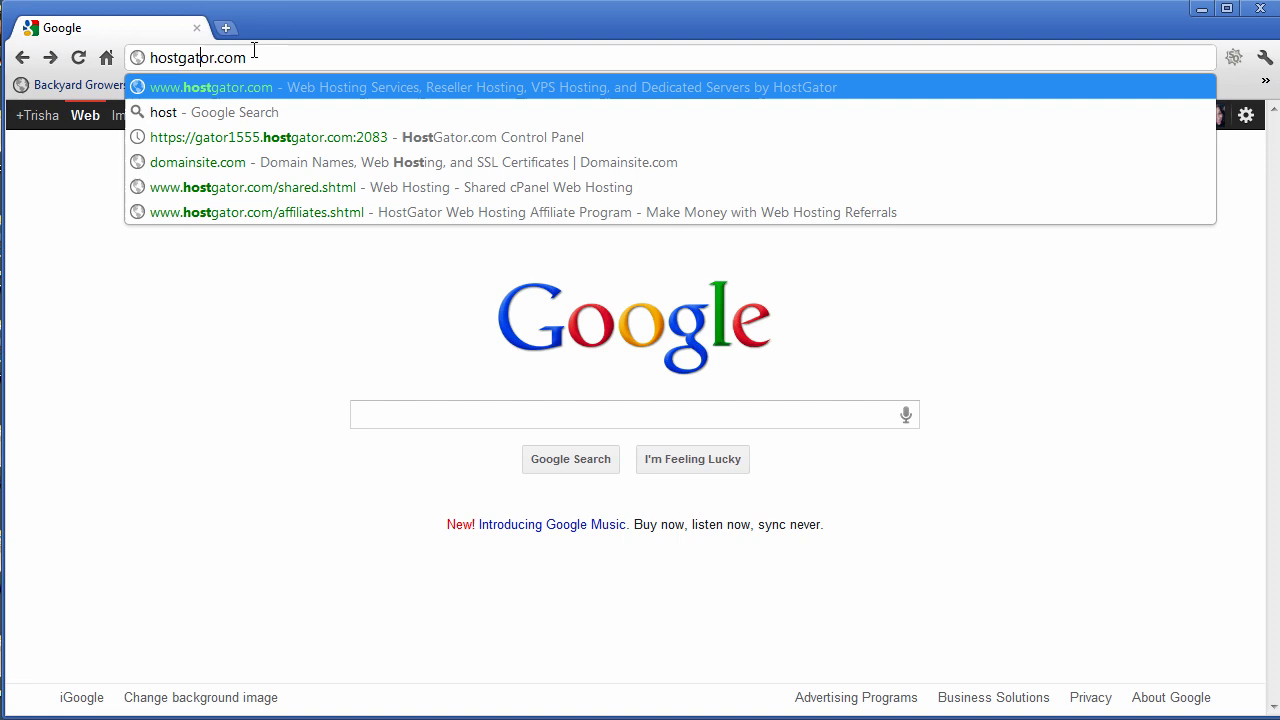
key("Return")
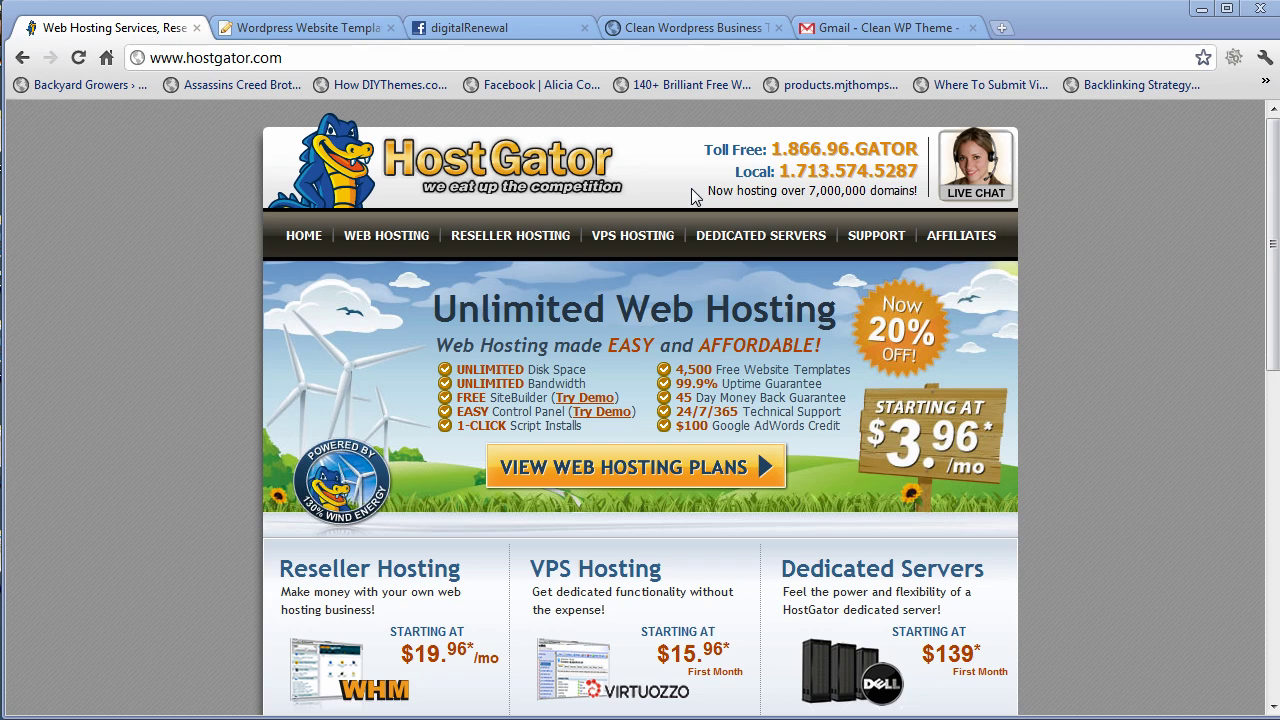
Switch to the Clean Business demo and preview its Squeeze Page template once
left_click(335, 35)
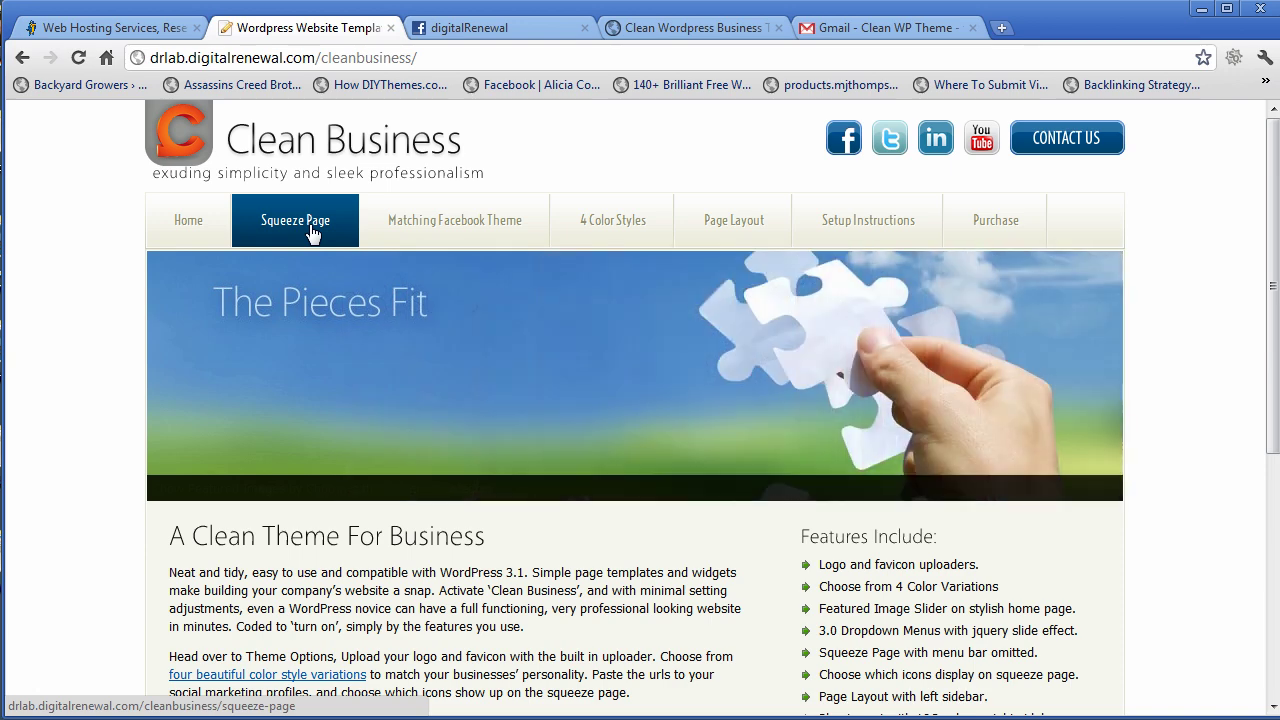
left_click(313, 229)
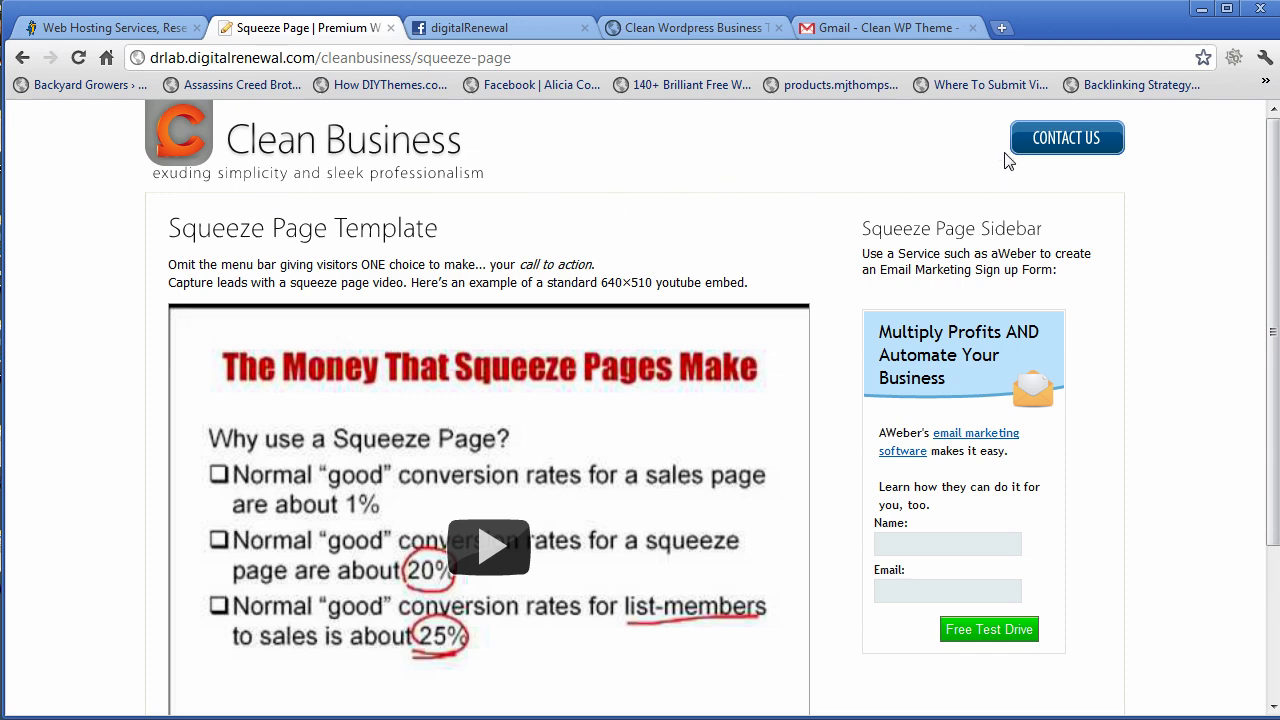
left_click(283, 158)
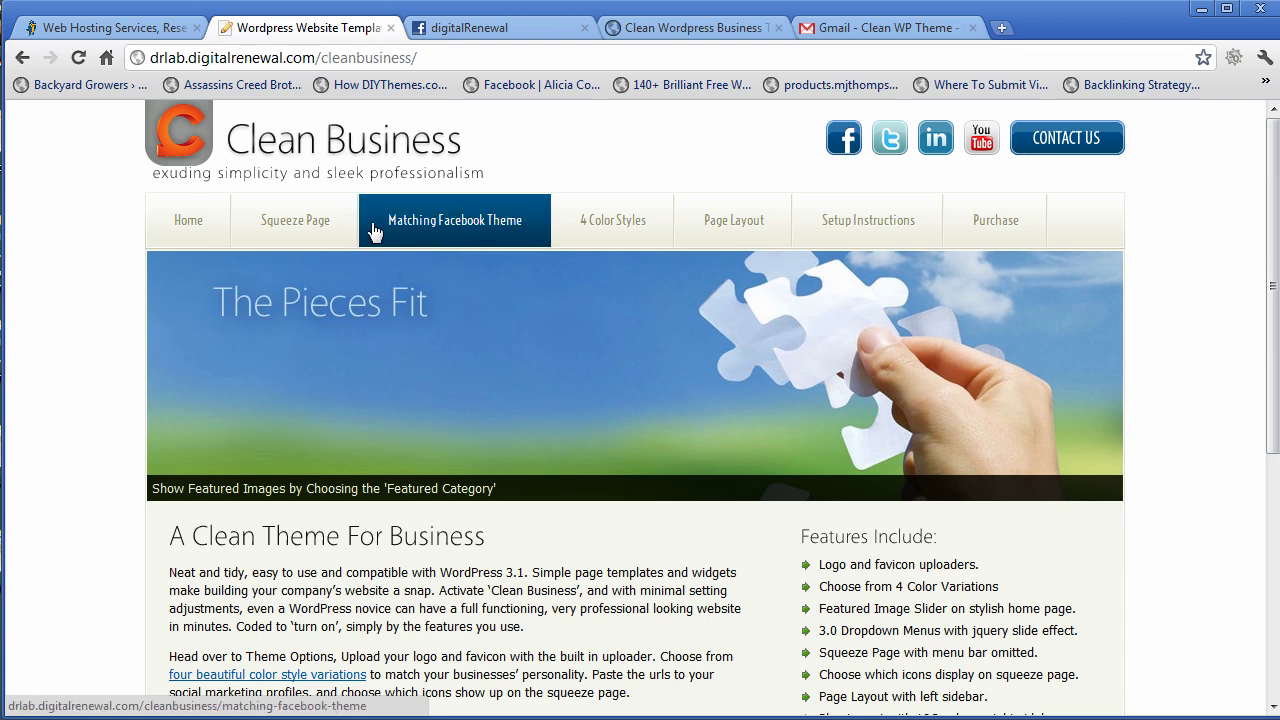
Reopen and scroll through the Squeeze Page, then browse the Clean Business home page
left_click(335, 232)
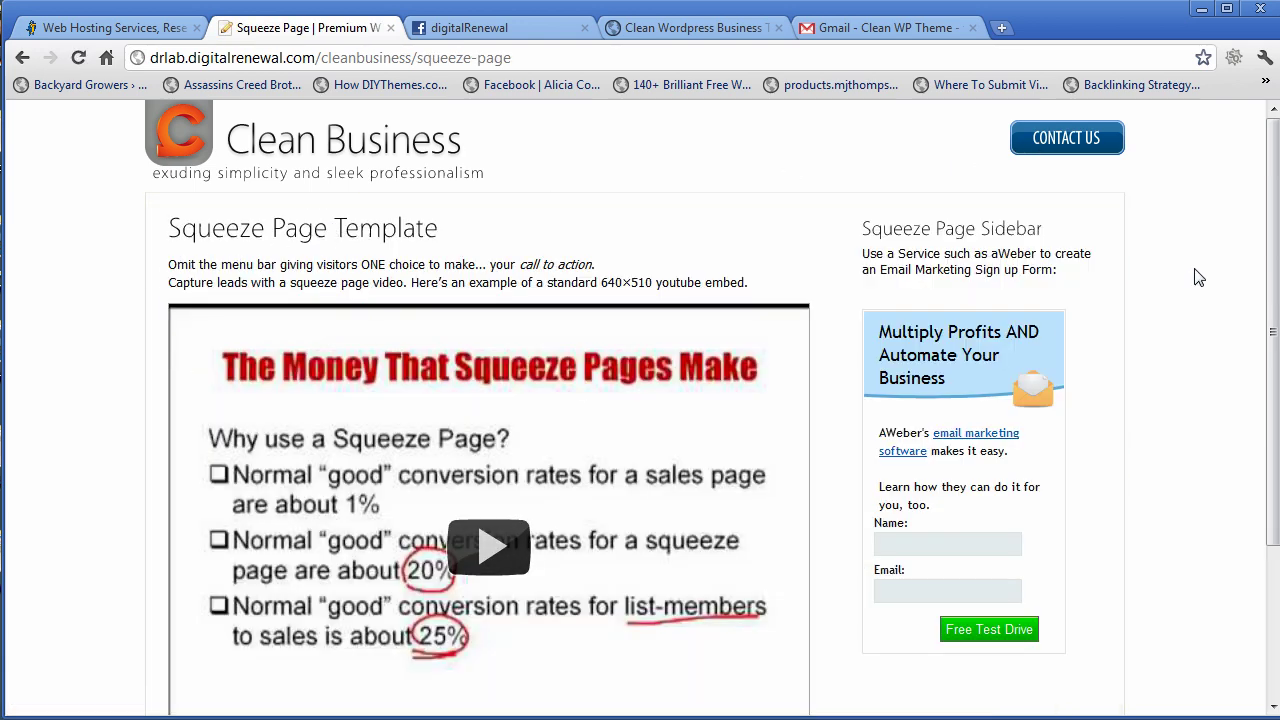
scroll(1260, 341, "down", 1)
scroll(1260, 341, "down", 1)
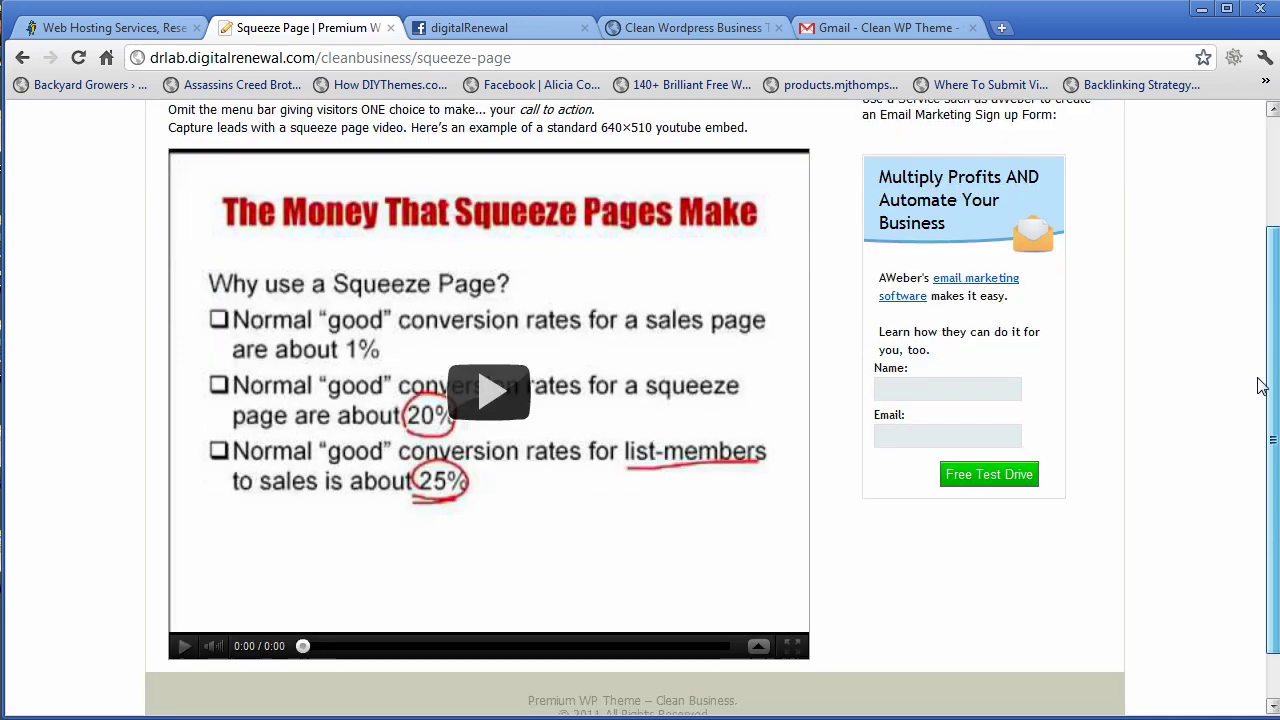
scroll(1260, 350, "up", 1)
scroll(1262, 420, "down", 2)
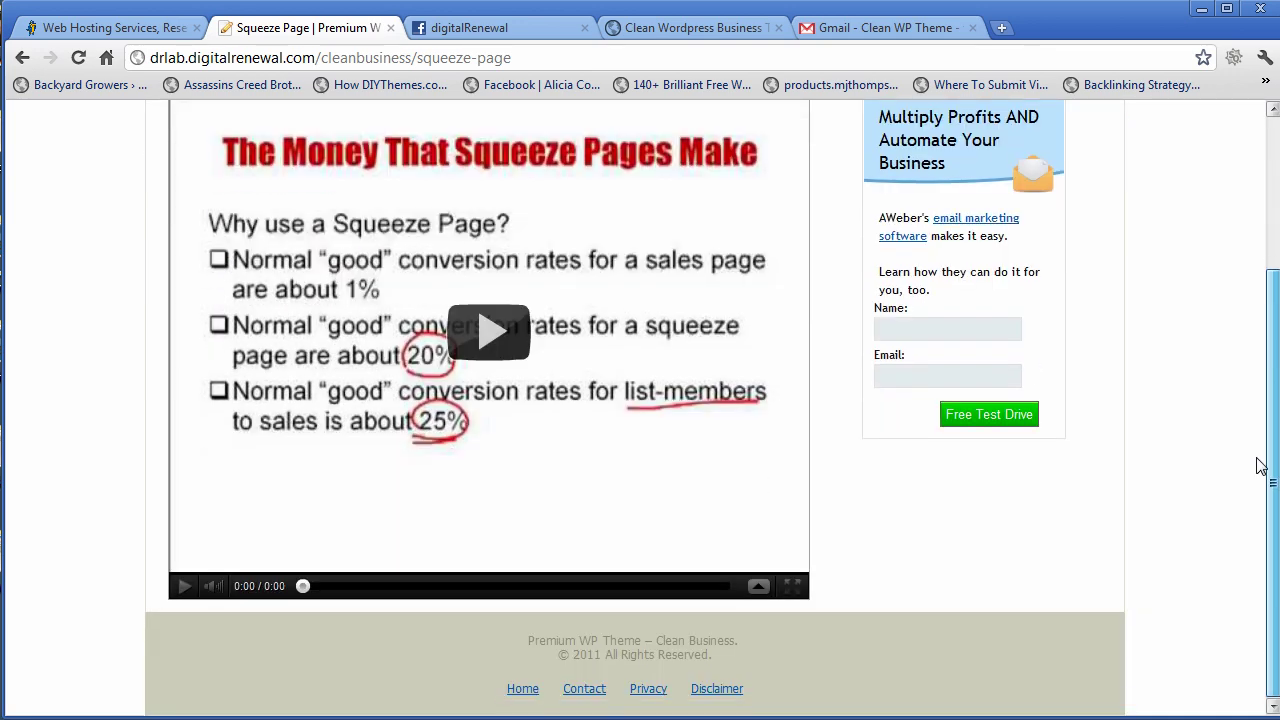
scroll(1251, 331, "up", 3)
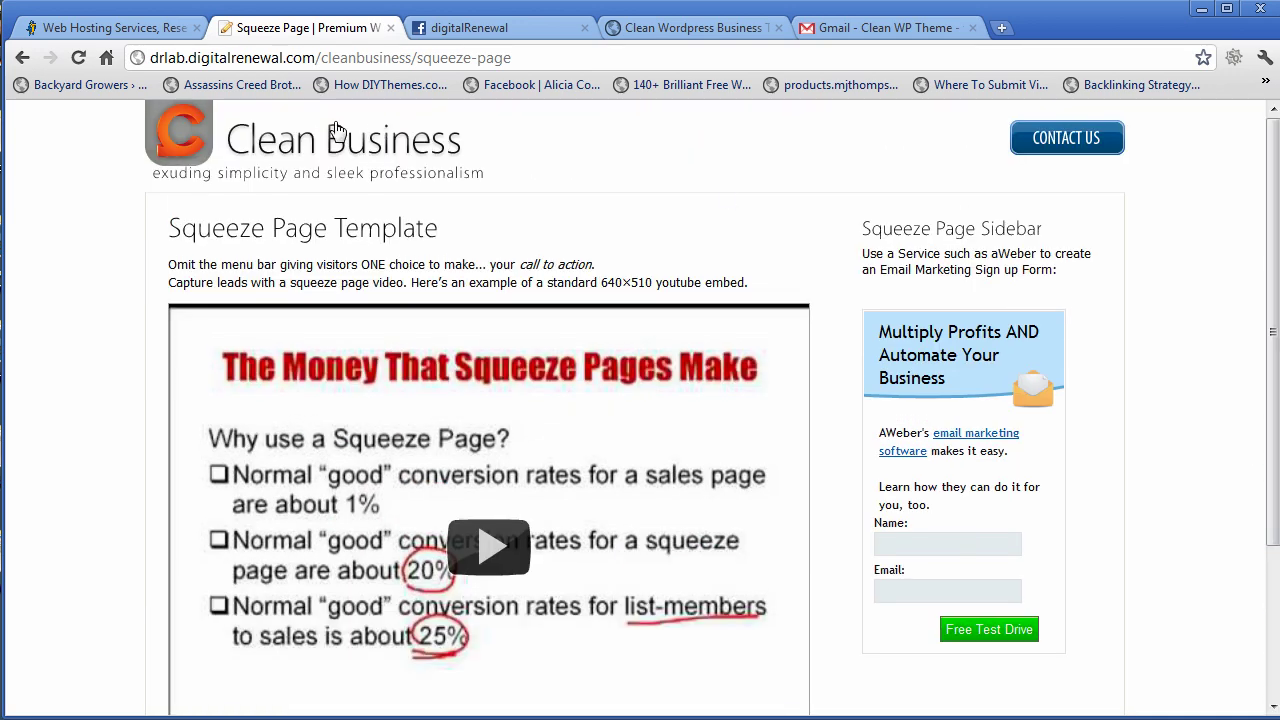
left_click(337, 136)
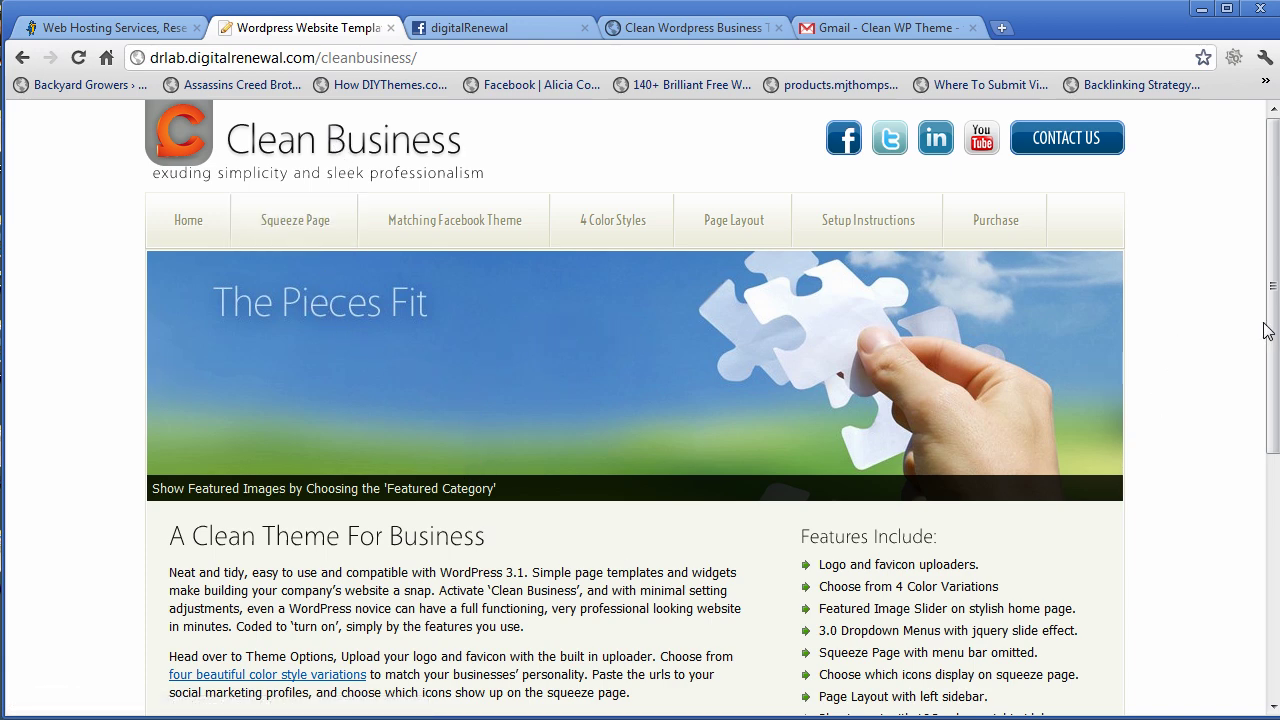
left_click_drag(1269, 332, 1270, 505)
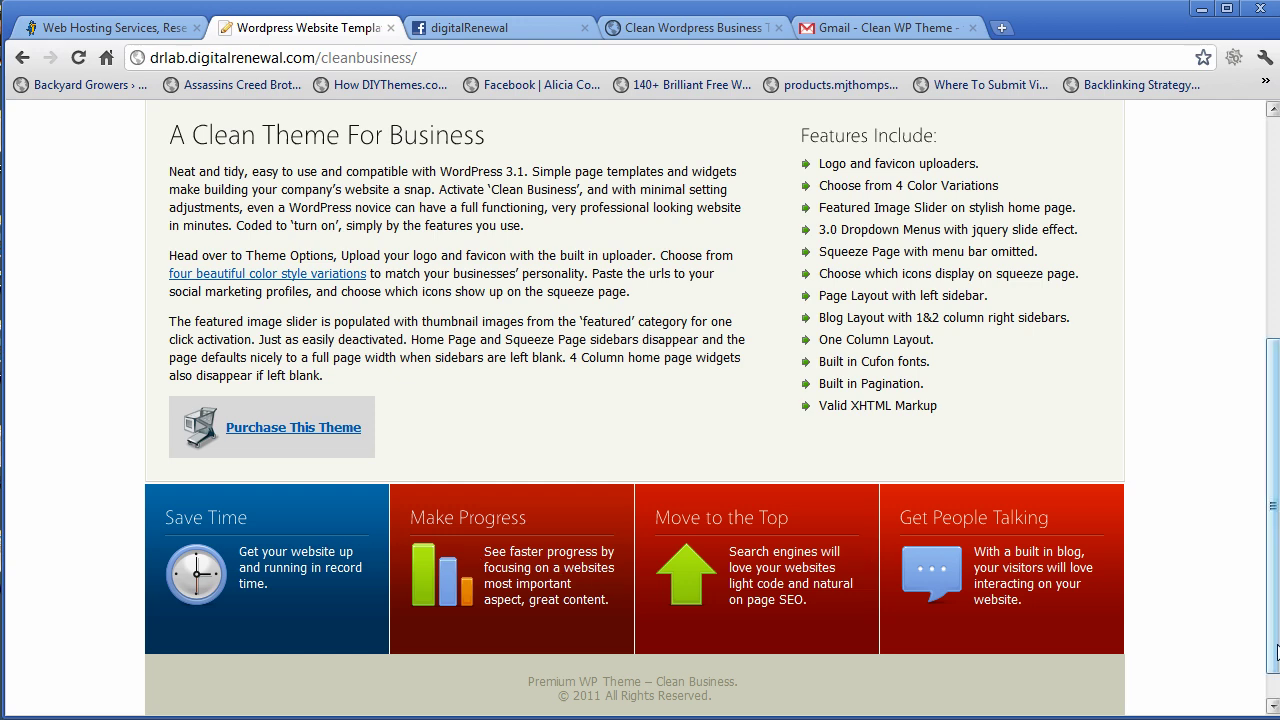
left_click_drag(1277, 652, 1277, 386)
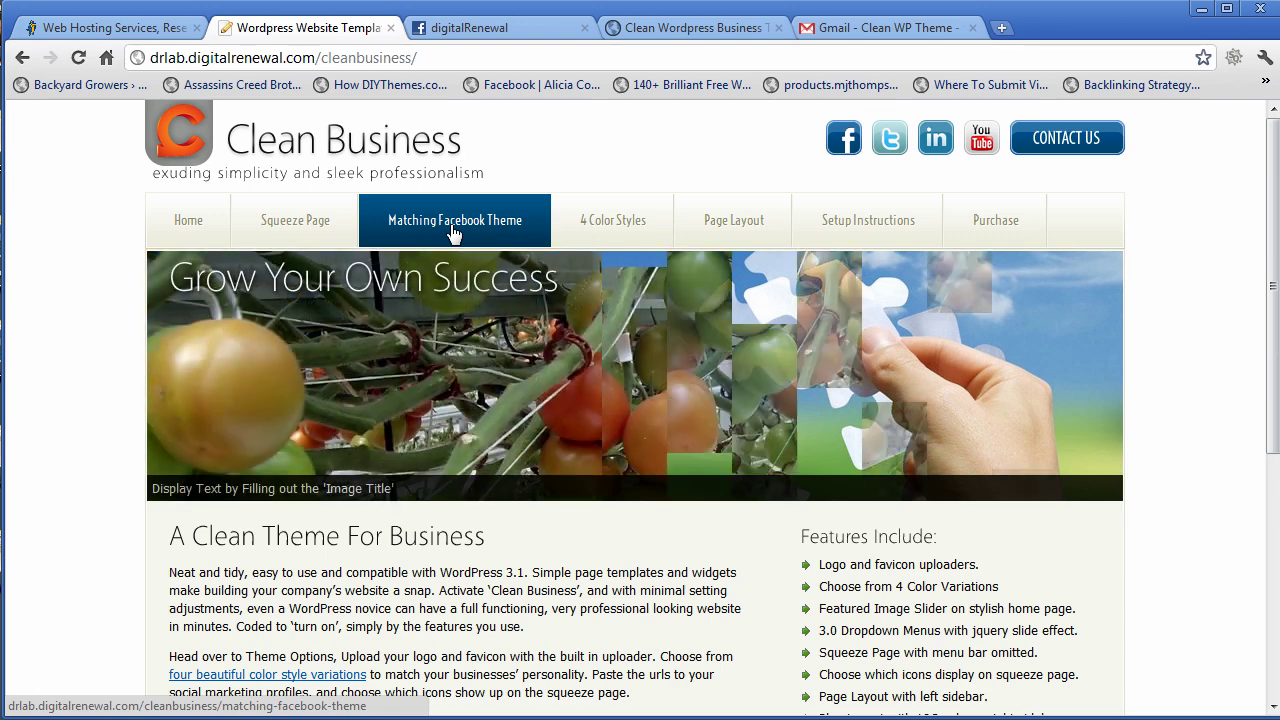
Show digitalRenewal's Facebook WordPress Theme app at its 'Brand Your Facebook Fanpage' section
left_click(452, 231)
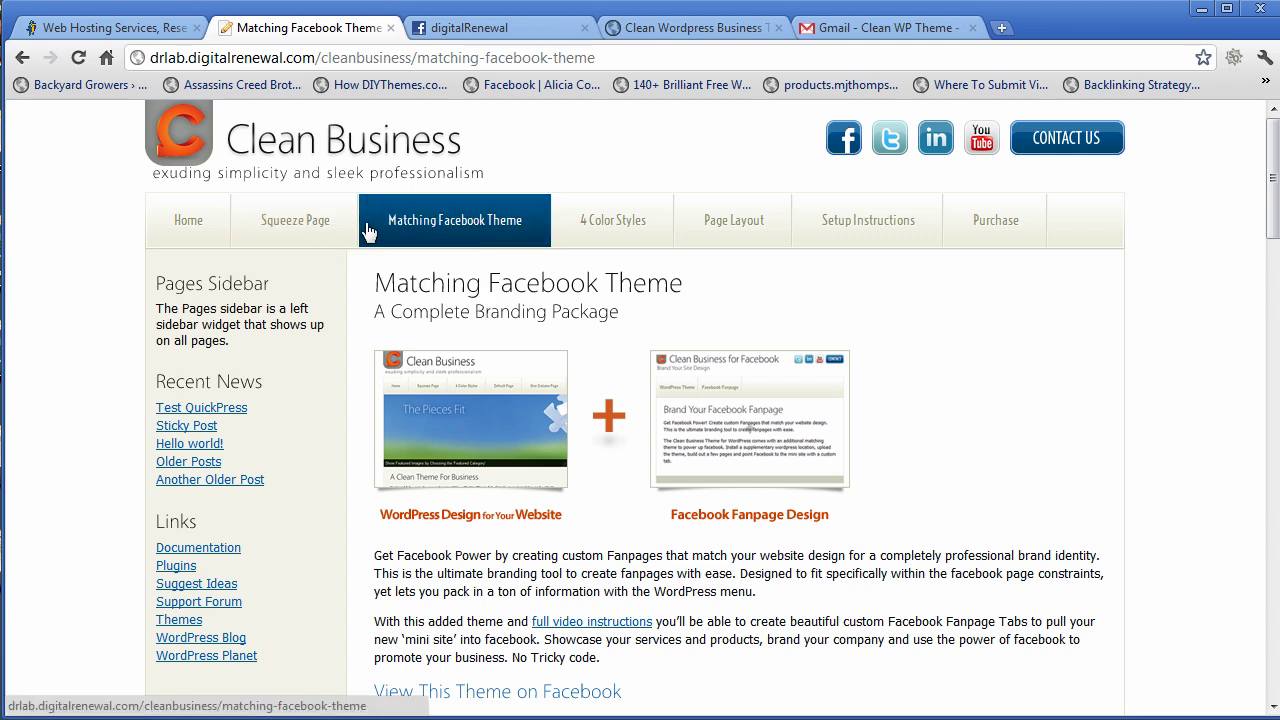
left_click(463, 41)
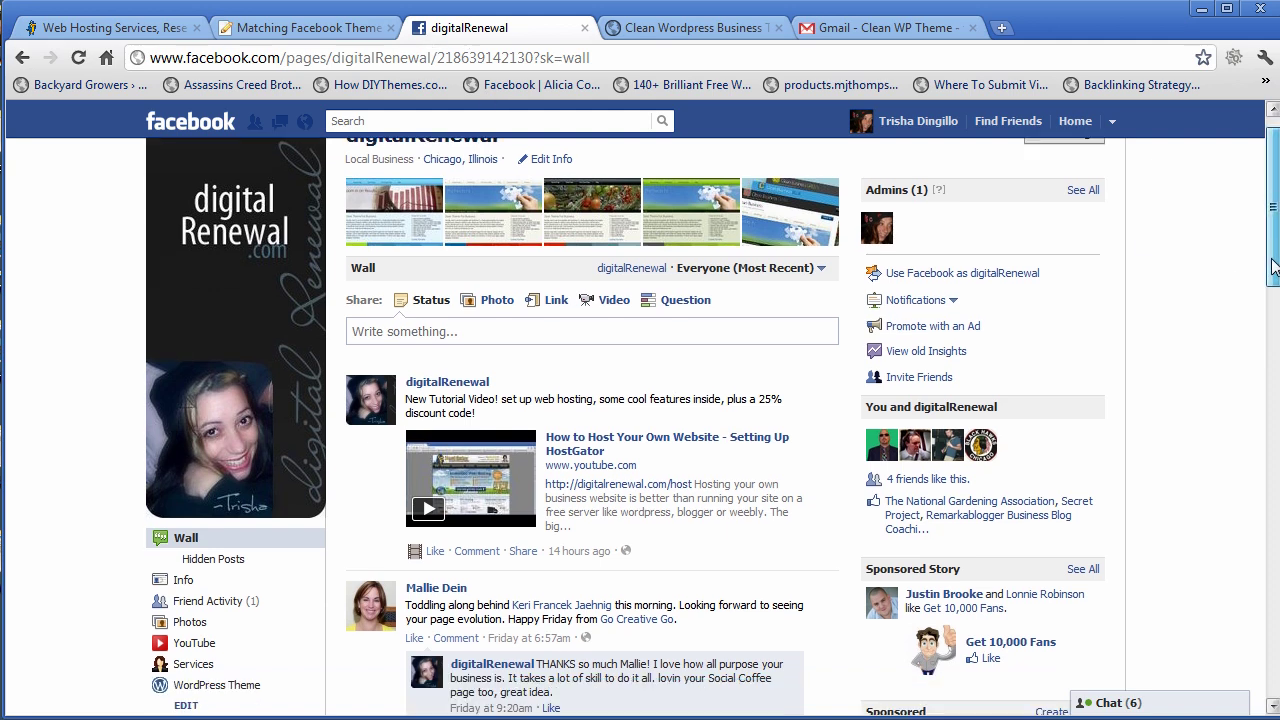
left_click_drag(1272, 262, 1272, 315)
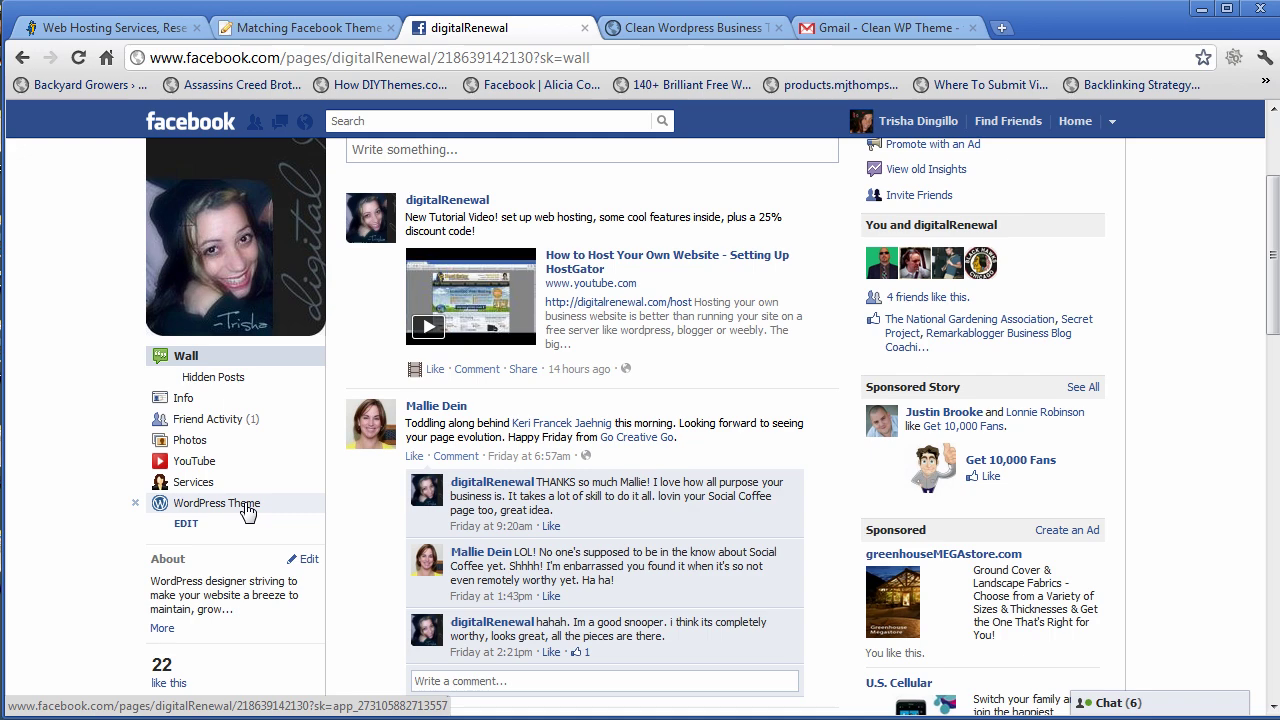
left_click(247, 506)
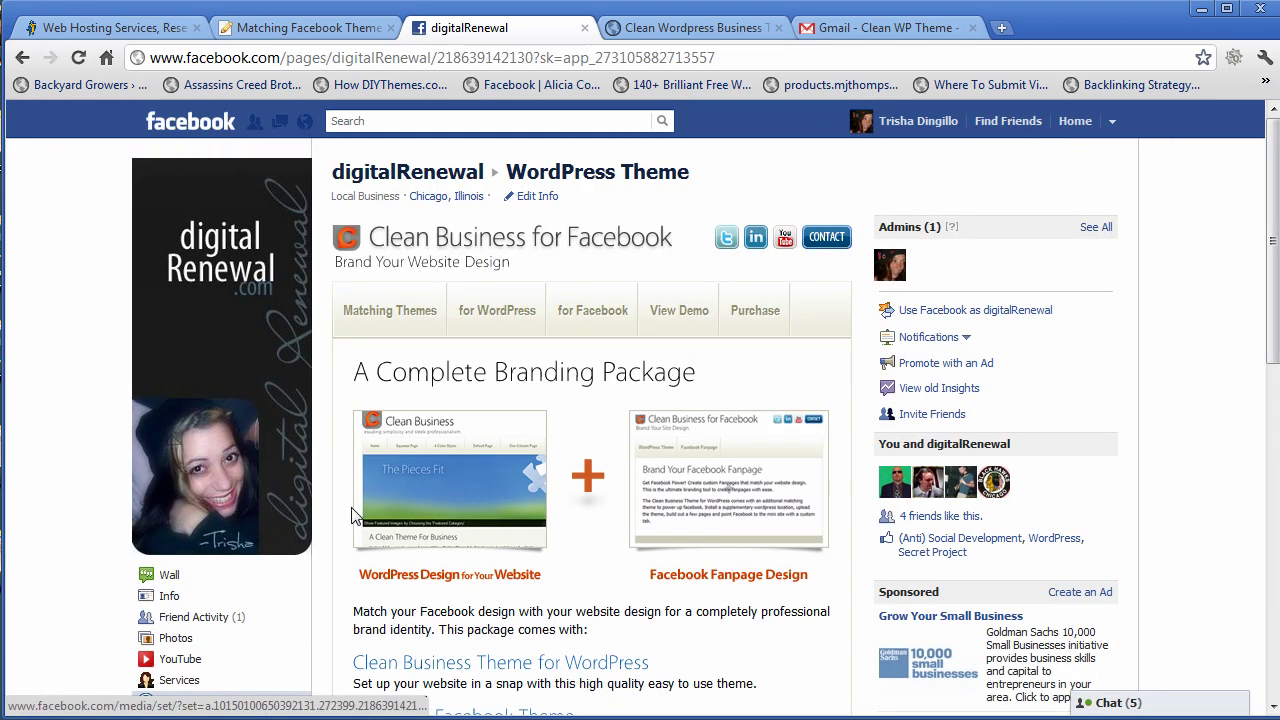
mouse_move(1273, 335)
left_mouse_down()
mouse_move(1273, 400)
mouse_move(1273, 335)
left_mouse_up()
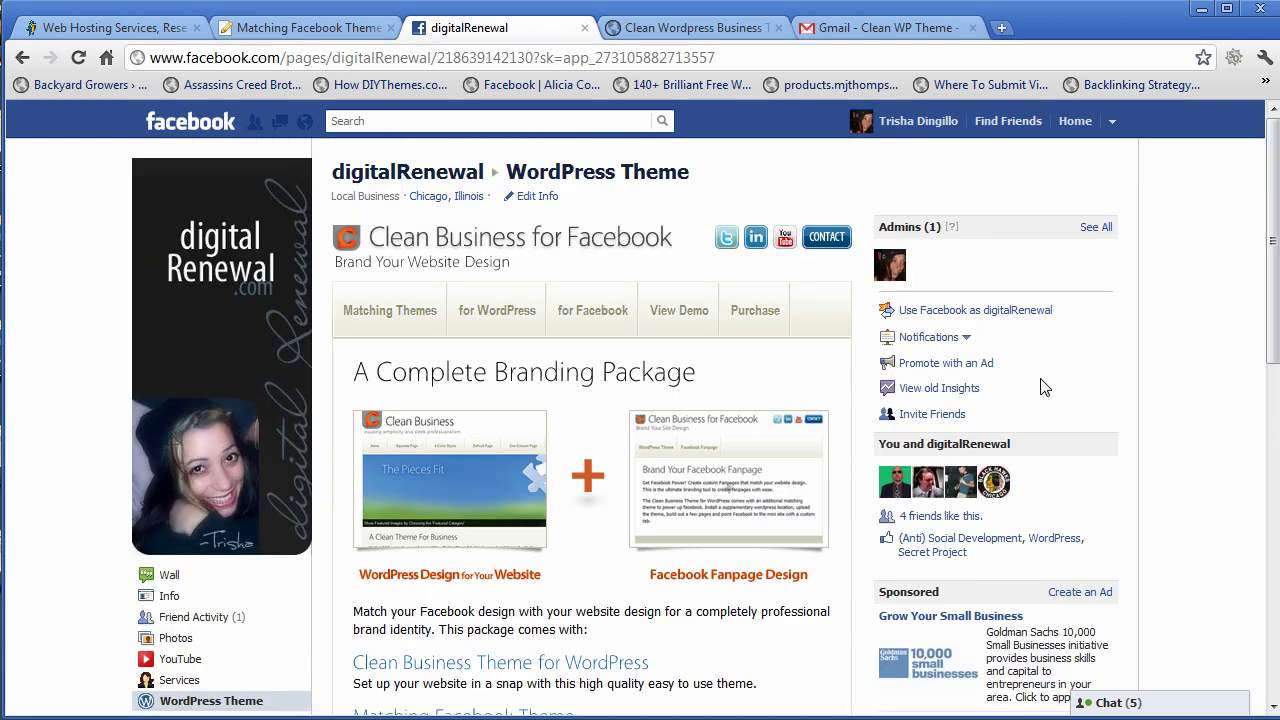
left_click(588, 318)
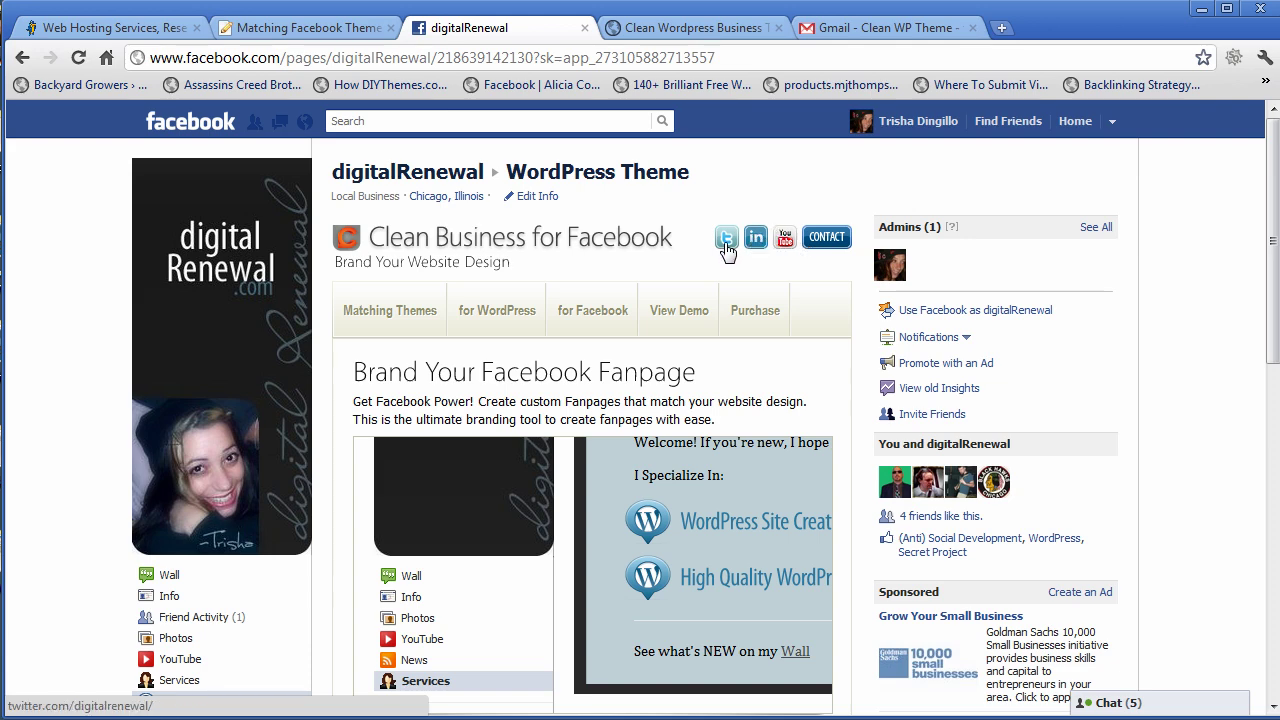
Browse the Clean Business 4 Color Styles page, then Setup Instructions down to Videos 2 and 3
left_click(333, 32)
left_click(600, 215)
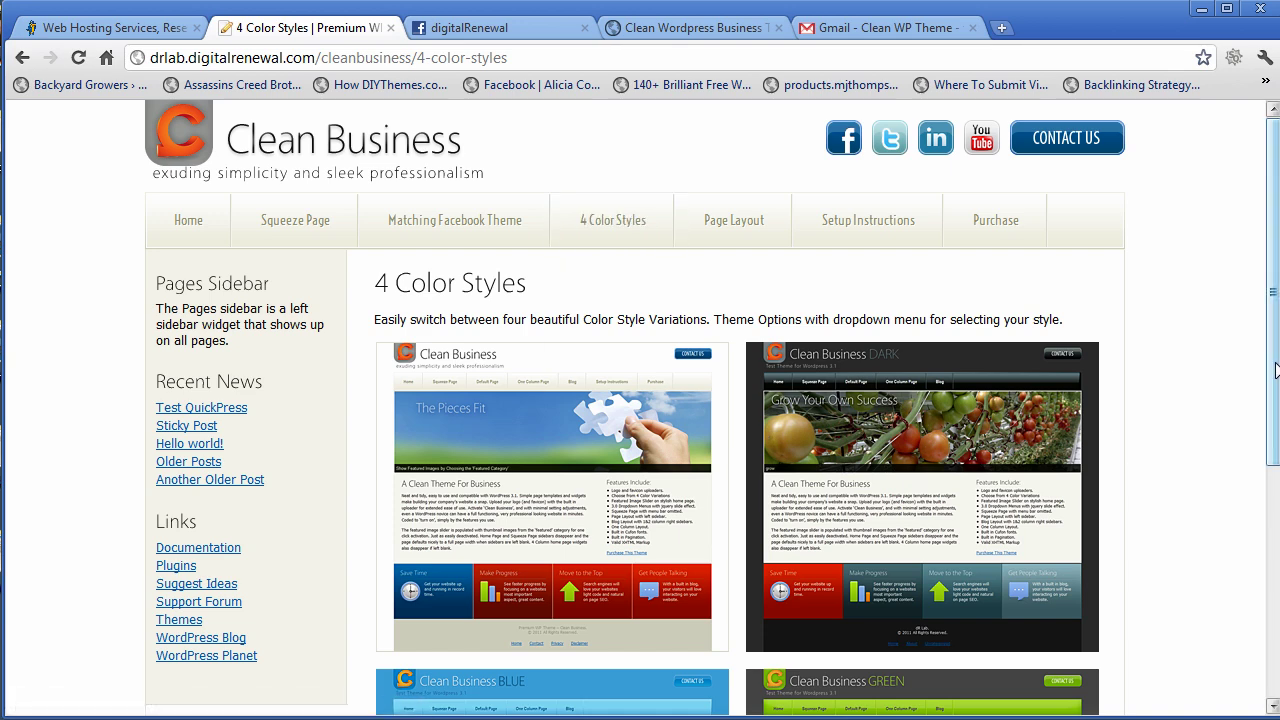
mouse_move(1275, 370)
left_mouse_down()
mouse_move(1262, 517)
mouse_move(1260, 500)
left_mouse_up()
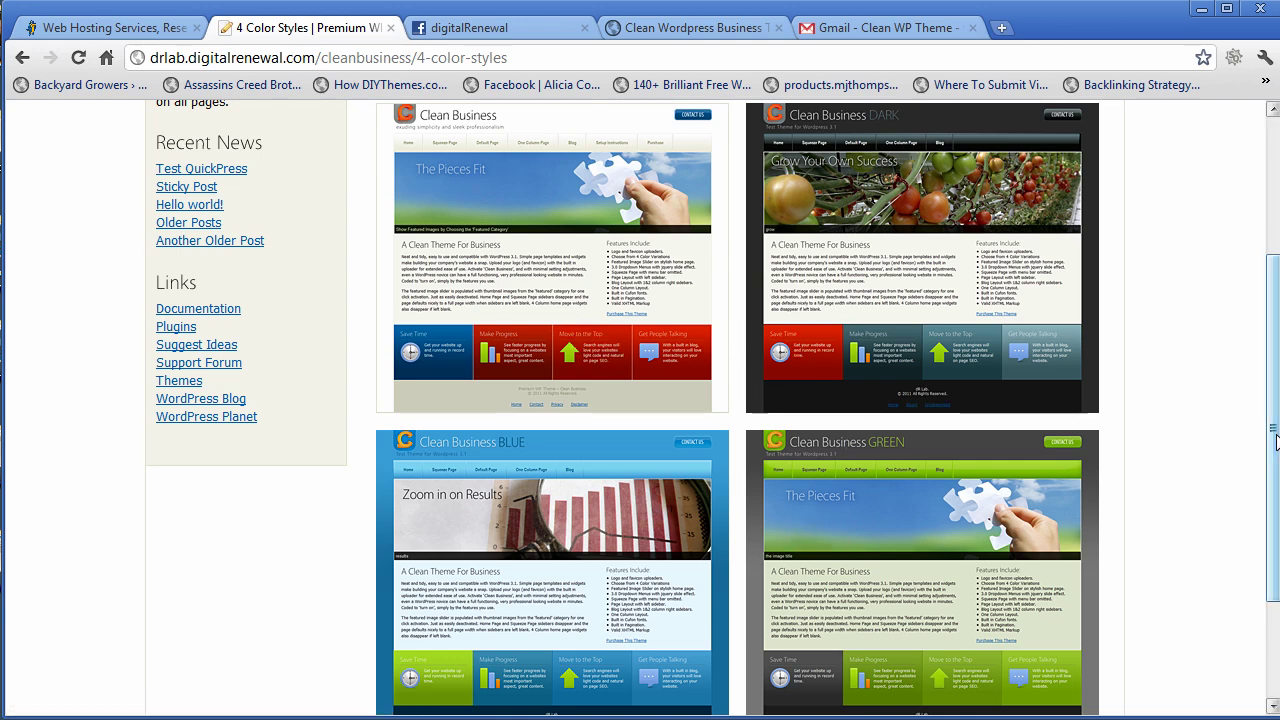
left_click_drag(1274, 440, 1276, 332)
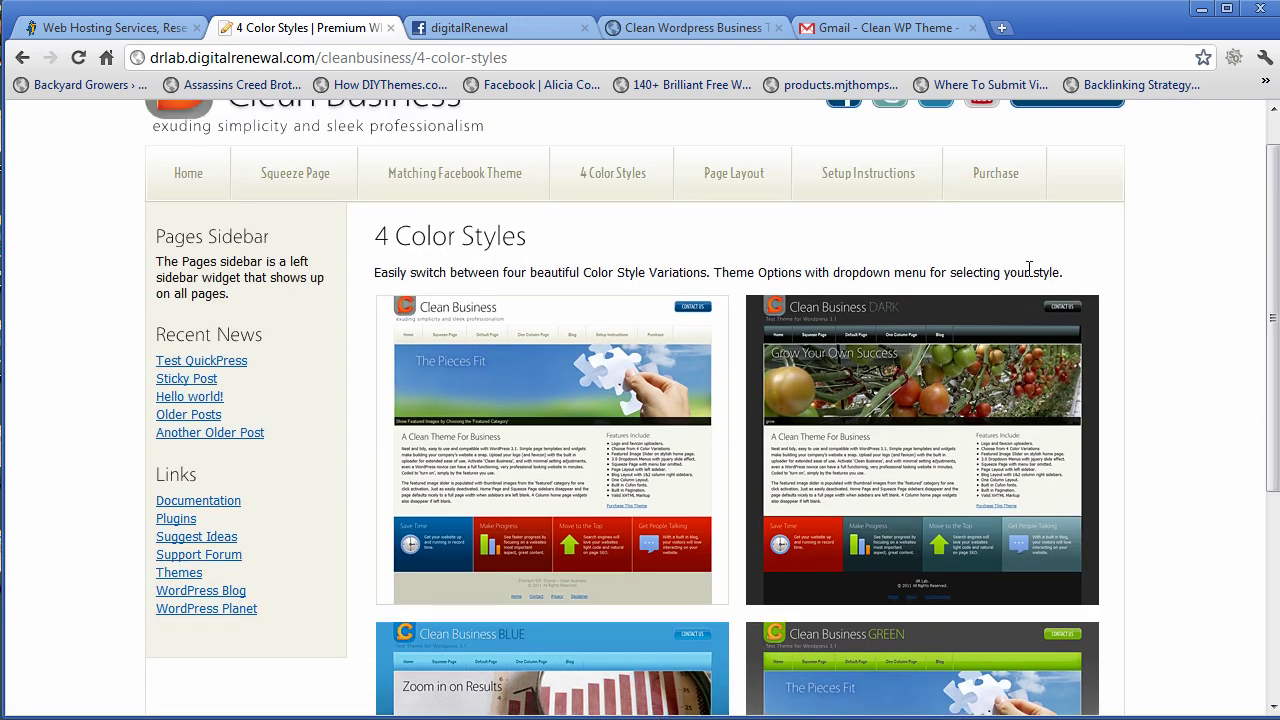
left_click(863, 195)
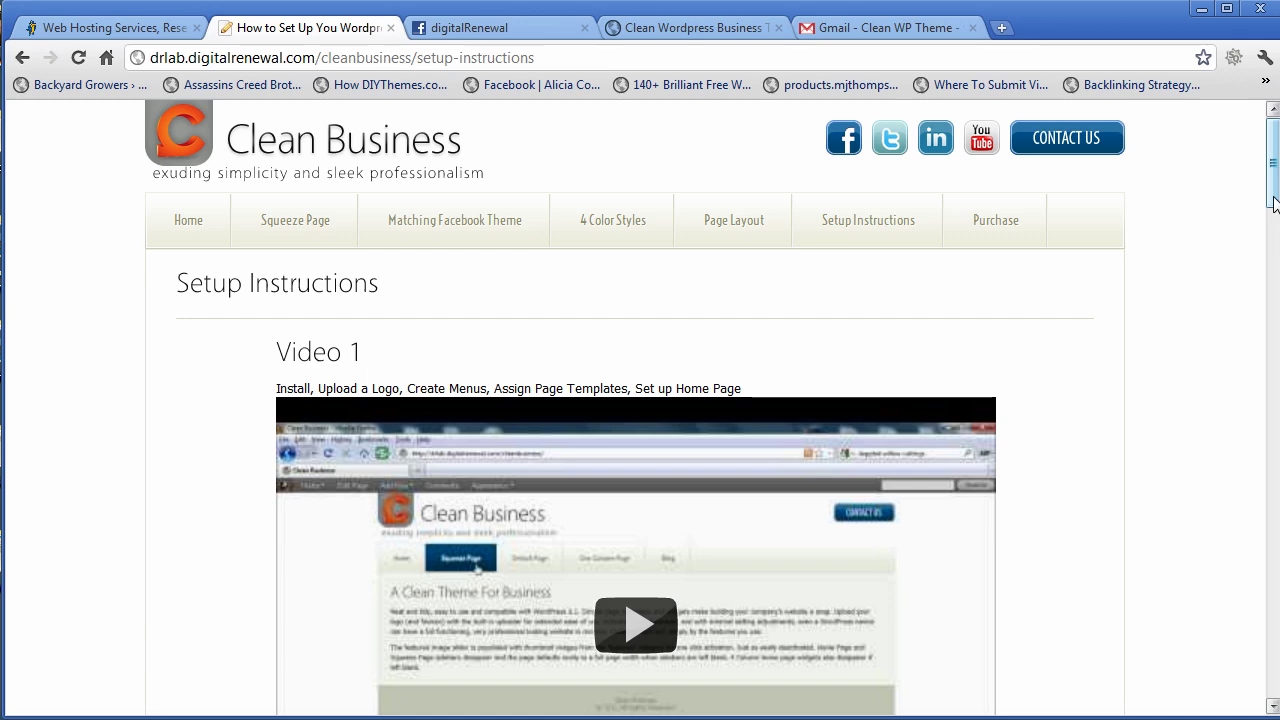
left_click_drag(1275, 203, 1273, 349)
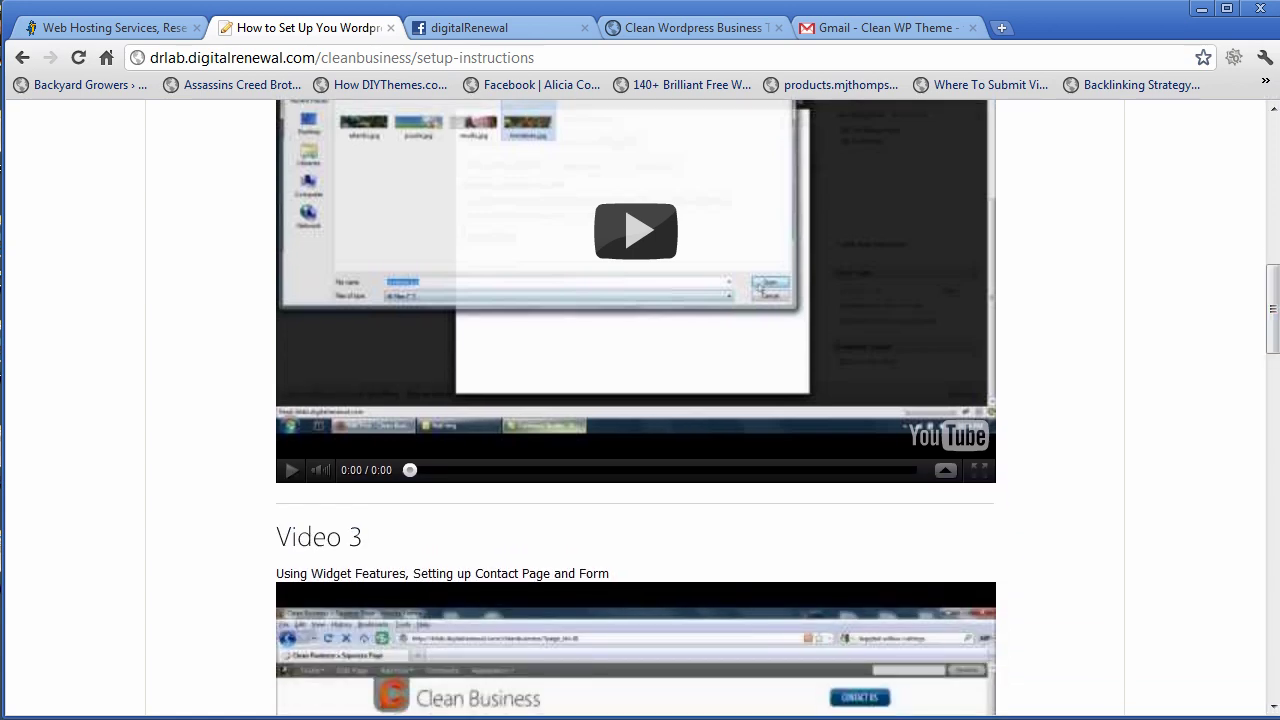
Show the Clean Wordpress Business sales page scrolled to its $27 Buy Now PayPal box
left_click(678, 36)
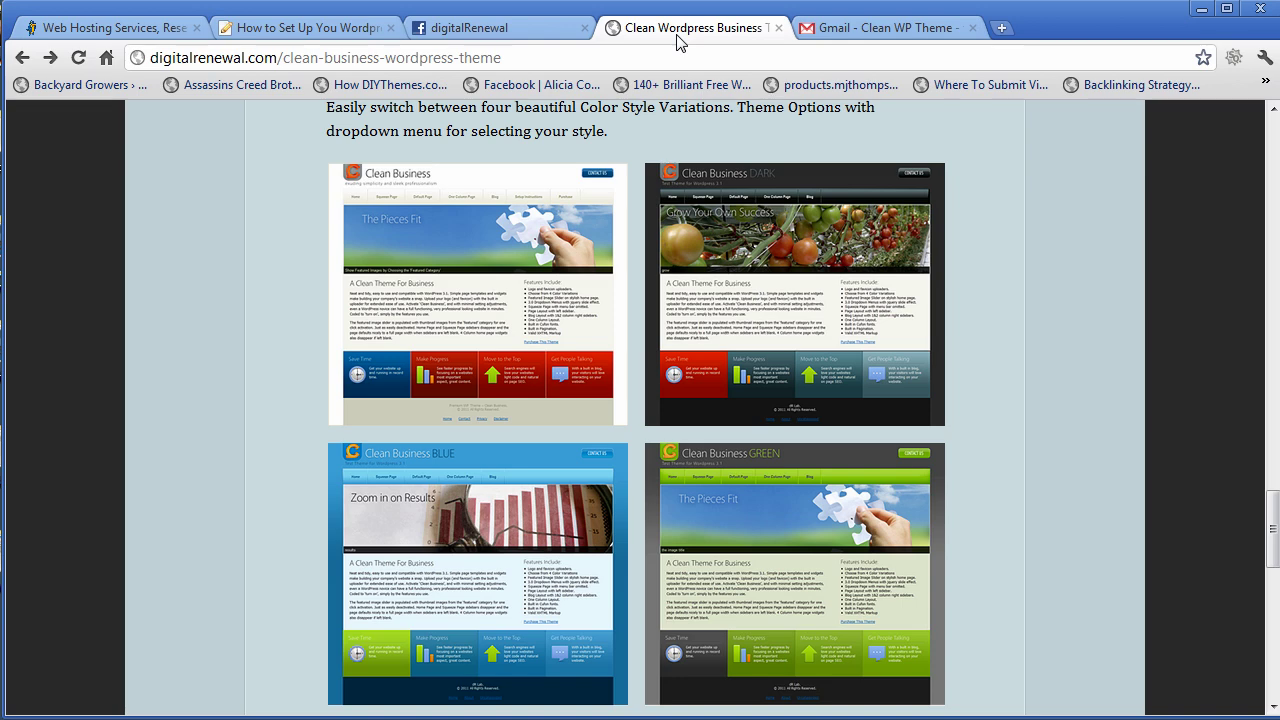
left_click_drag(1273, 520, 1257, 654)
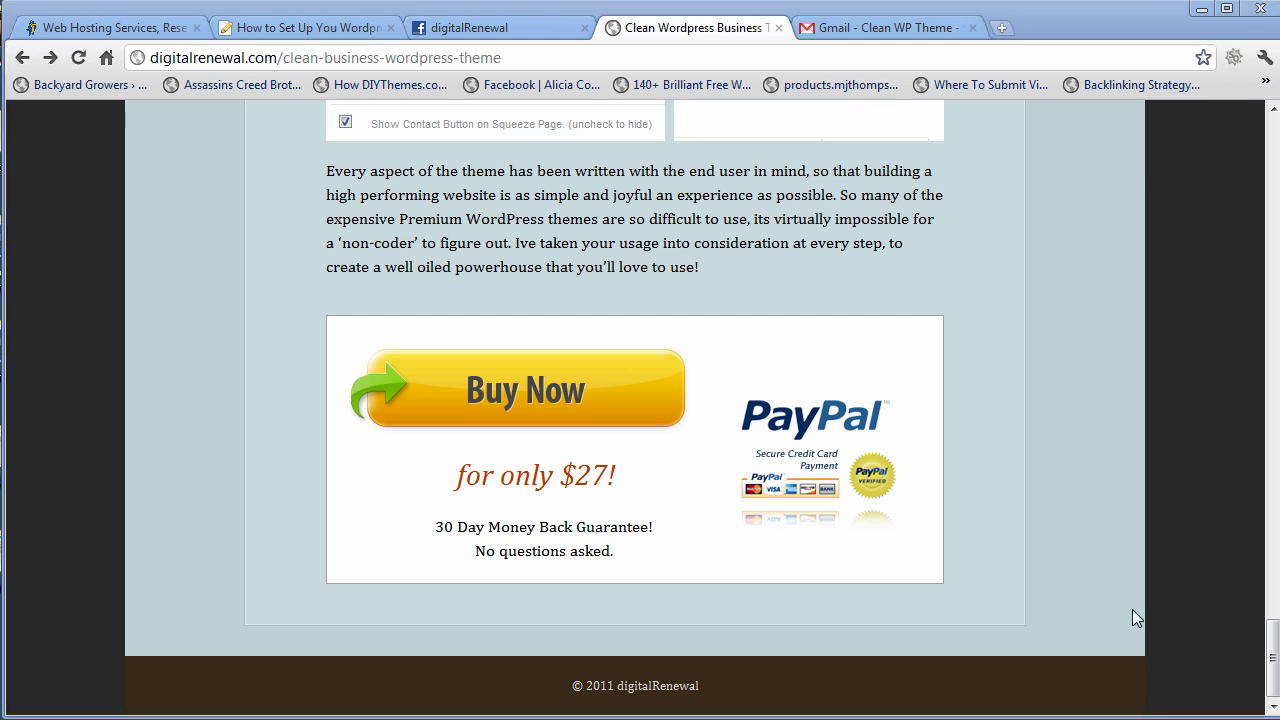
Show the Gmail thread where a customer praises the Clean WP Theme
left_click(914, 33)
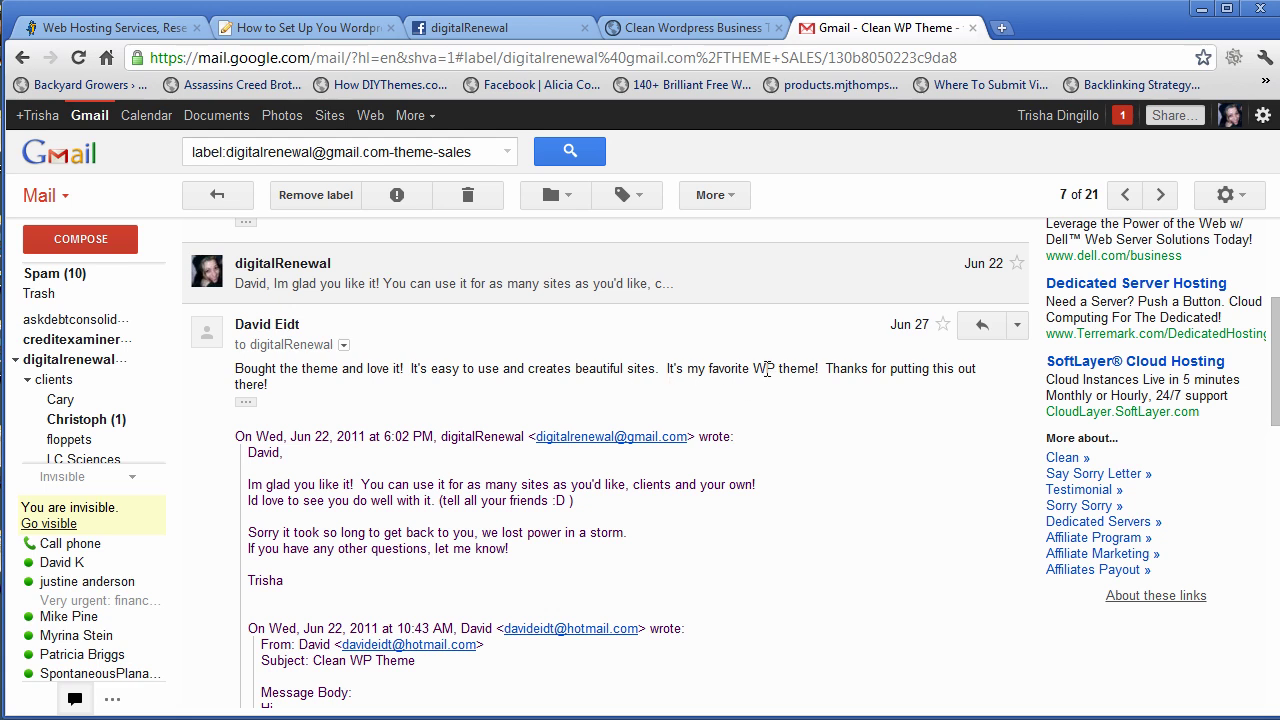
Go back from Gmail to the HostGator home page tab
left_click(305, 27)
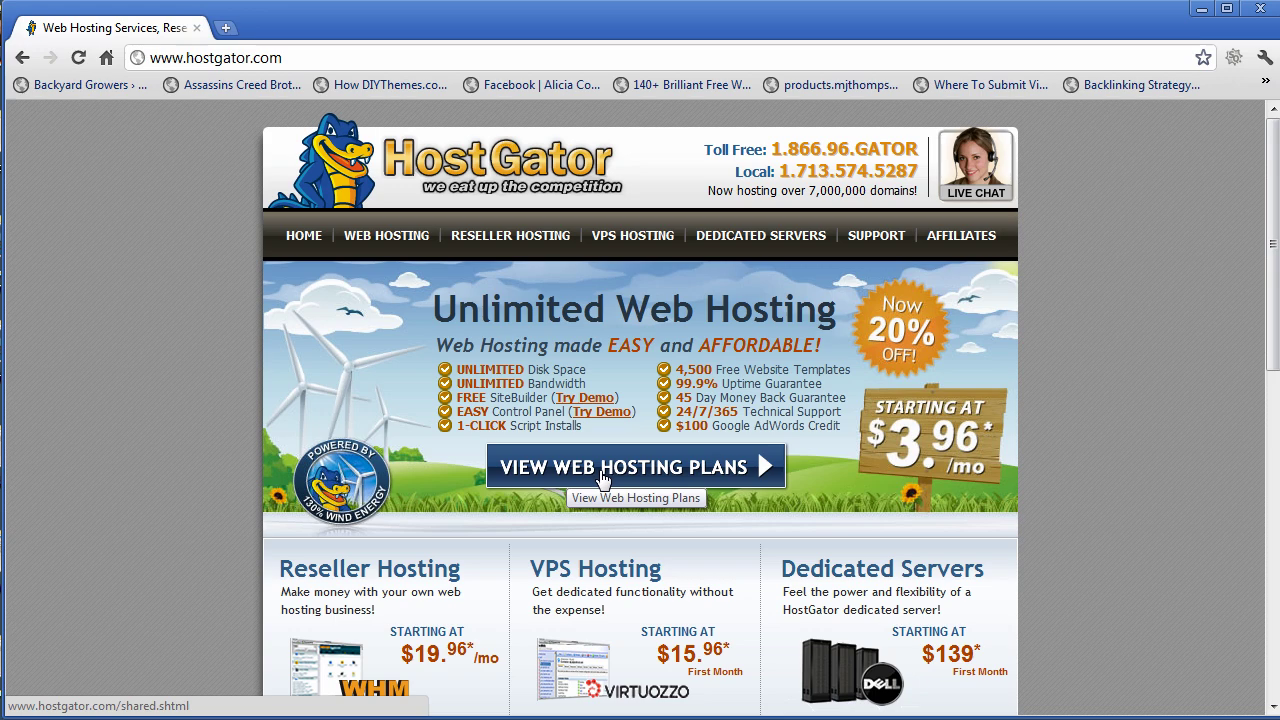
Open View Web Hosting Plans and scroll to the Hatchling, Baby and Business plan boxes
left_click(601, 480)
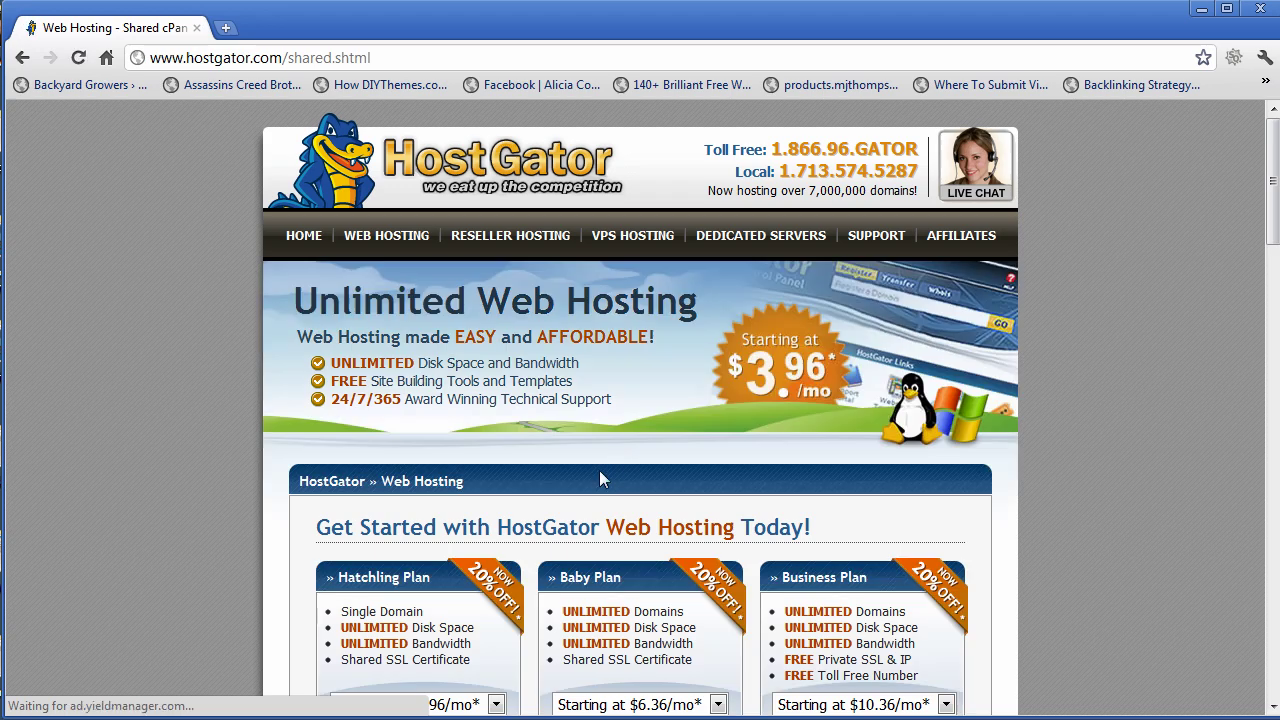
left_click_drag(1273, 228, 1273, 284)
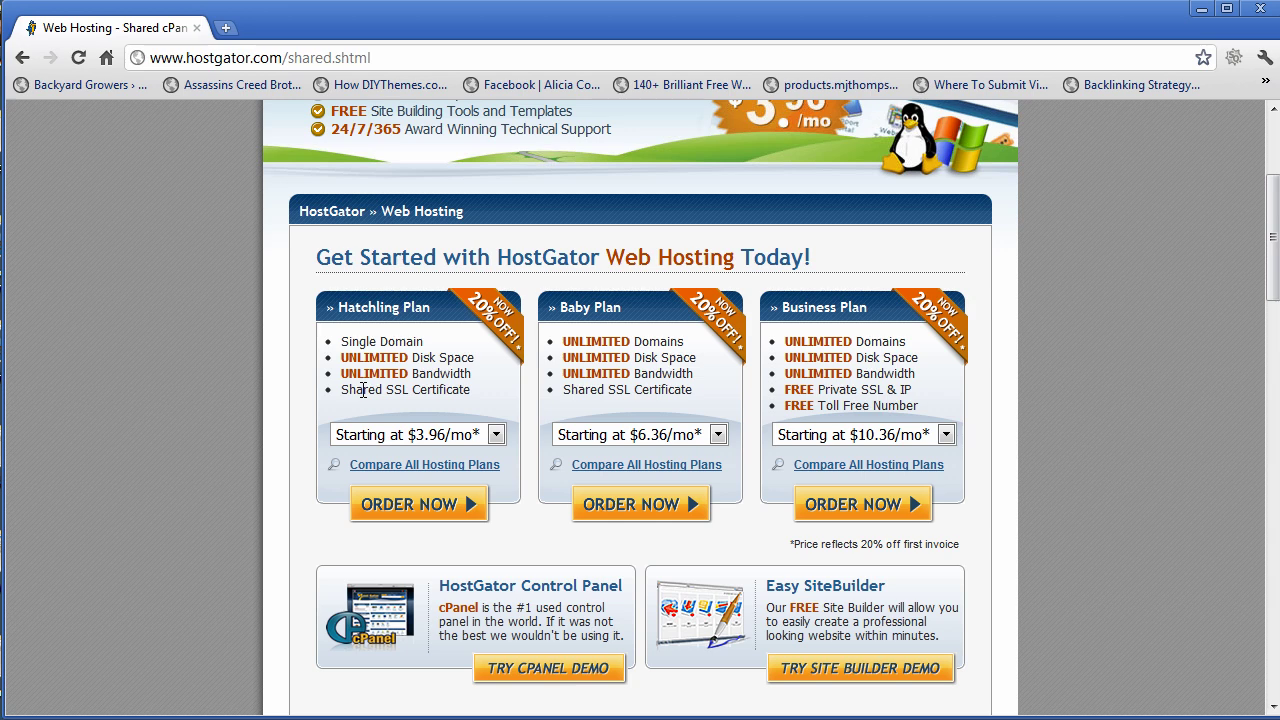
After checking Hatchling's terms, choose '1 Year - $7.96/mo*' for the Baby Plan
left_click(443, 436)
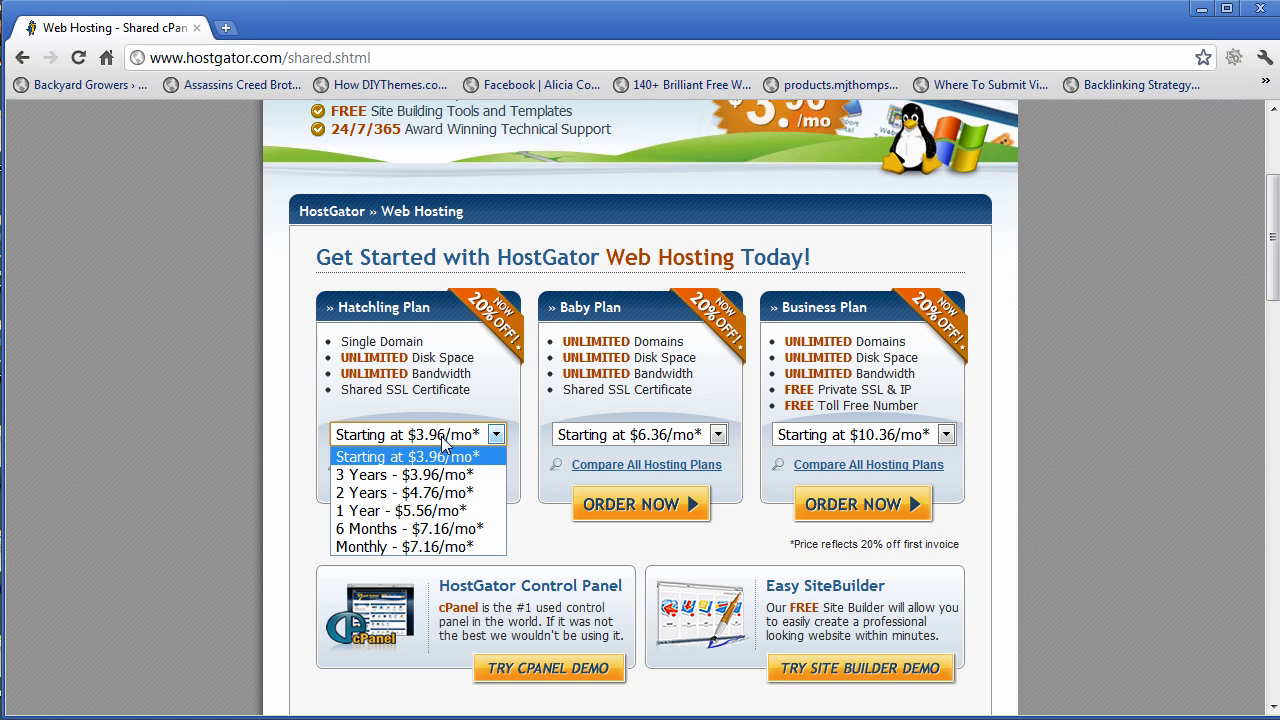
left_click(443, 440)
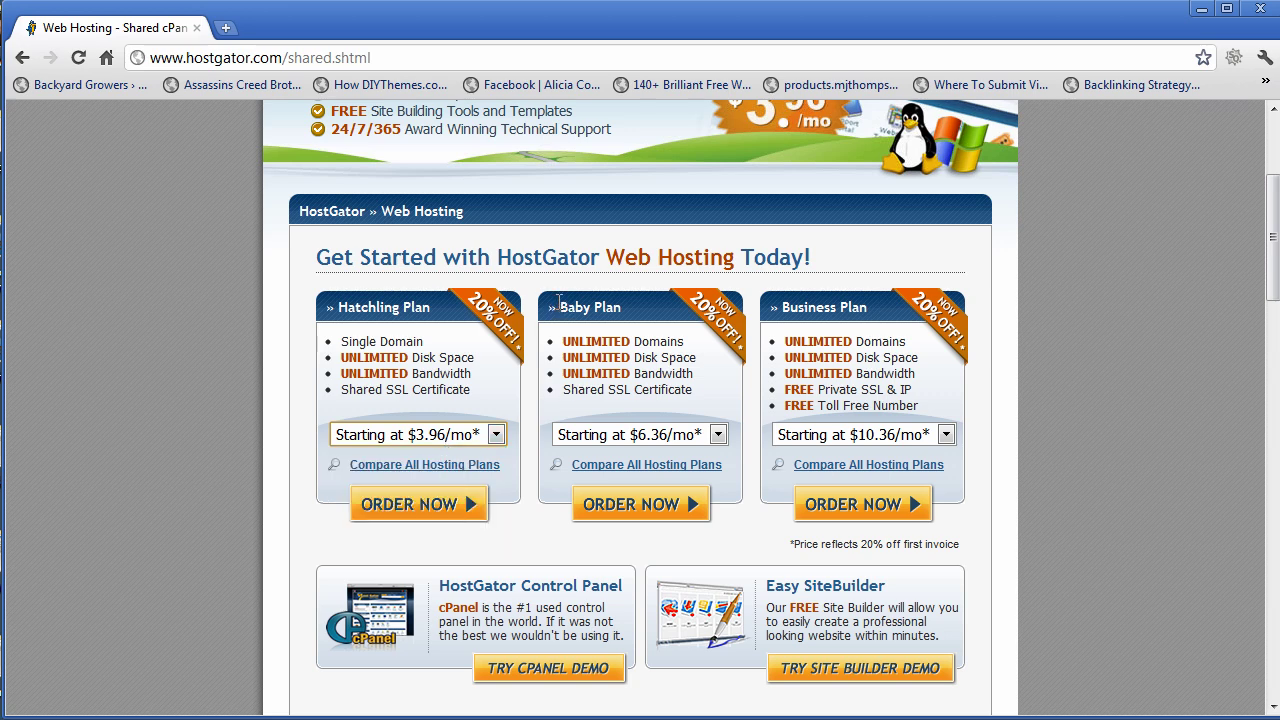
left_click_drag(559, 306, 622, 307)
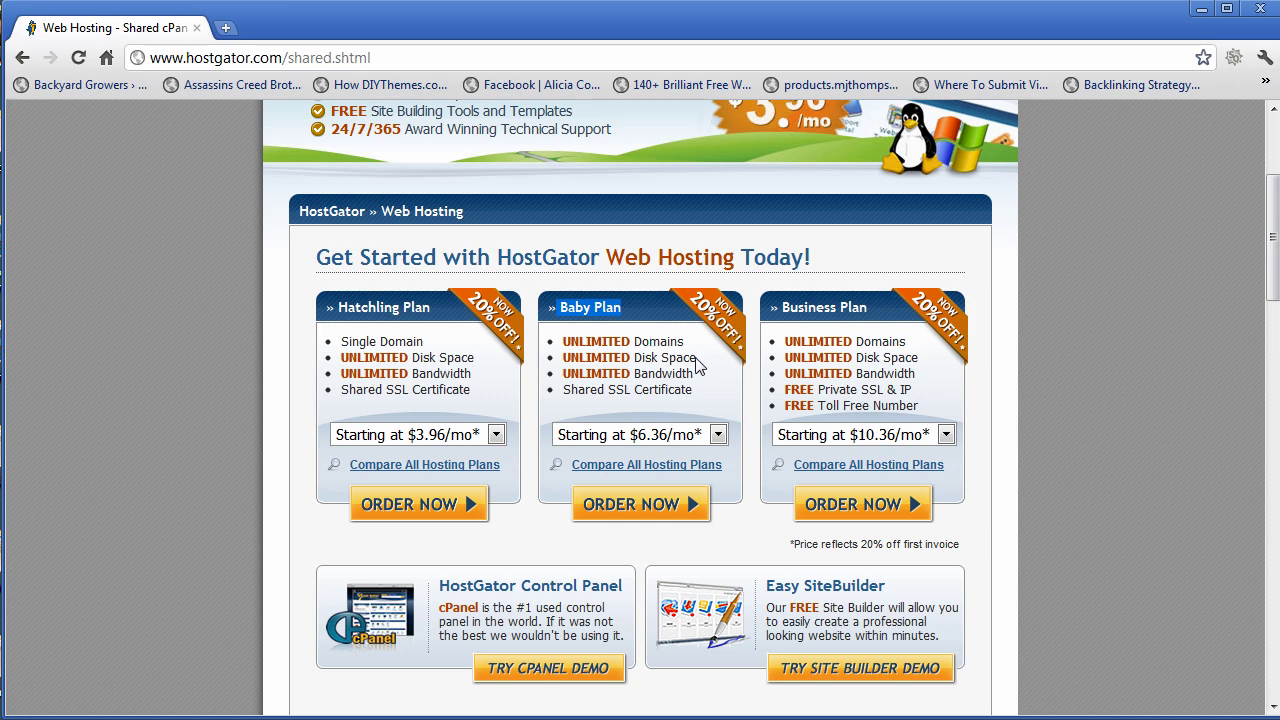
left_click(648, 436)
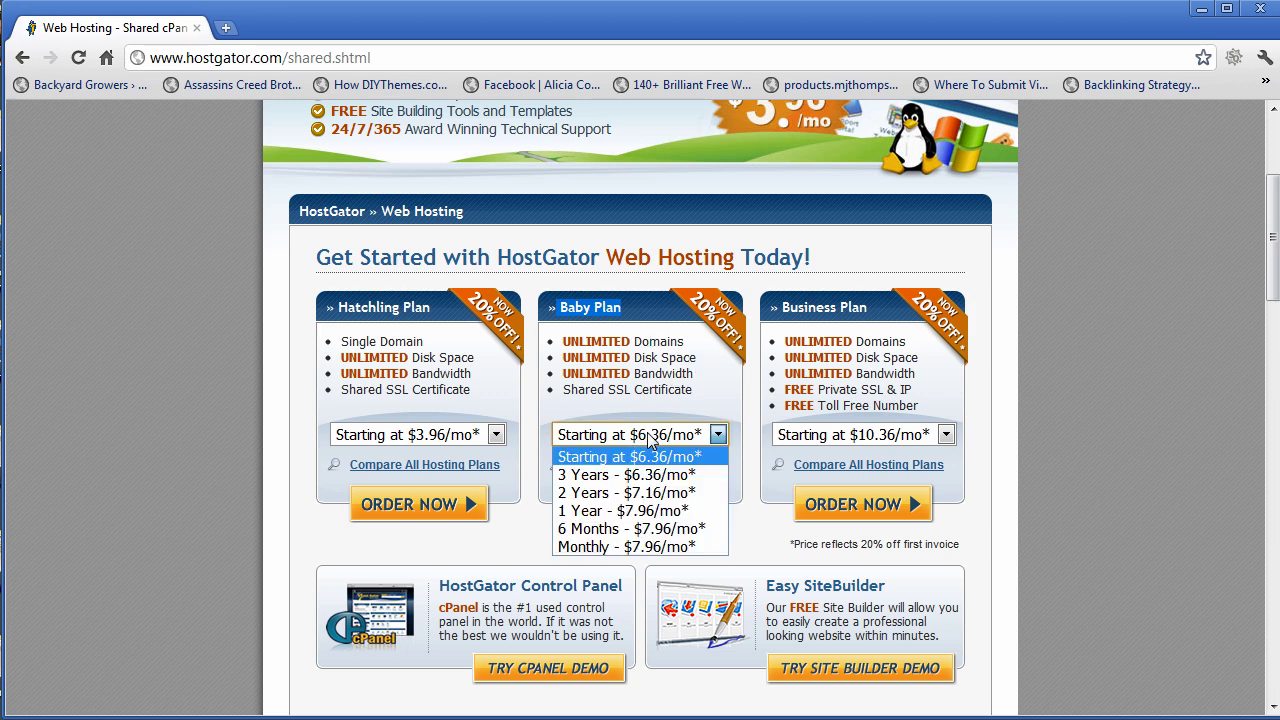
left_click(658, 511)
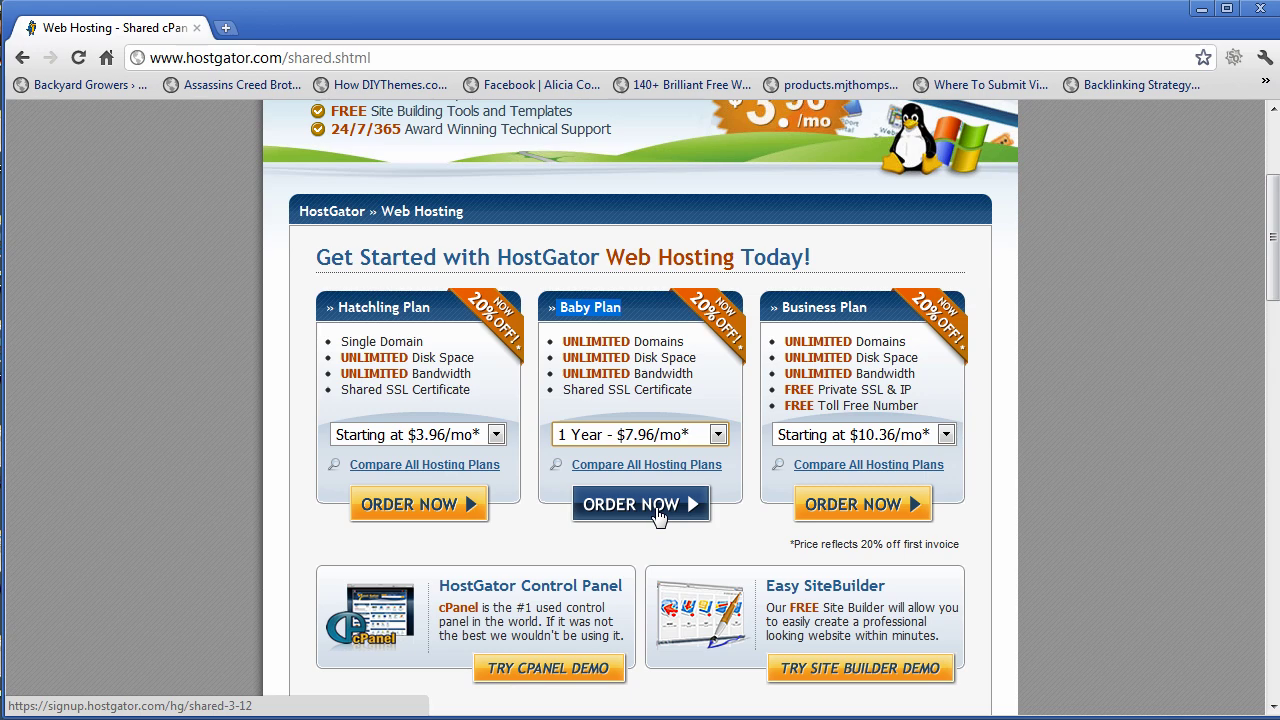
Start the Baby Plan order and replace the SUMMER coupon with digitalrenewal
left_click(657, 506)
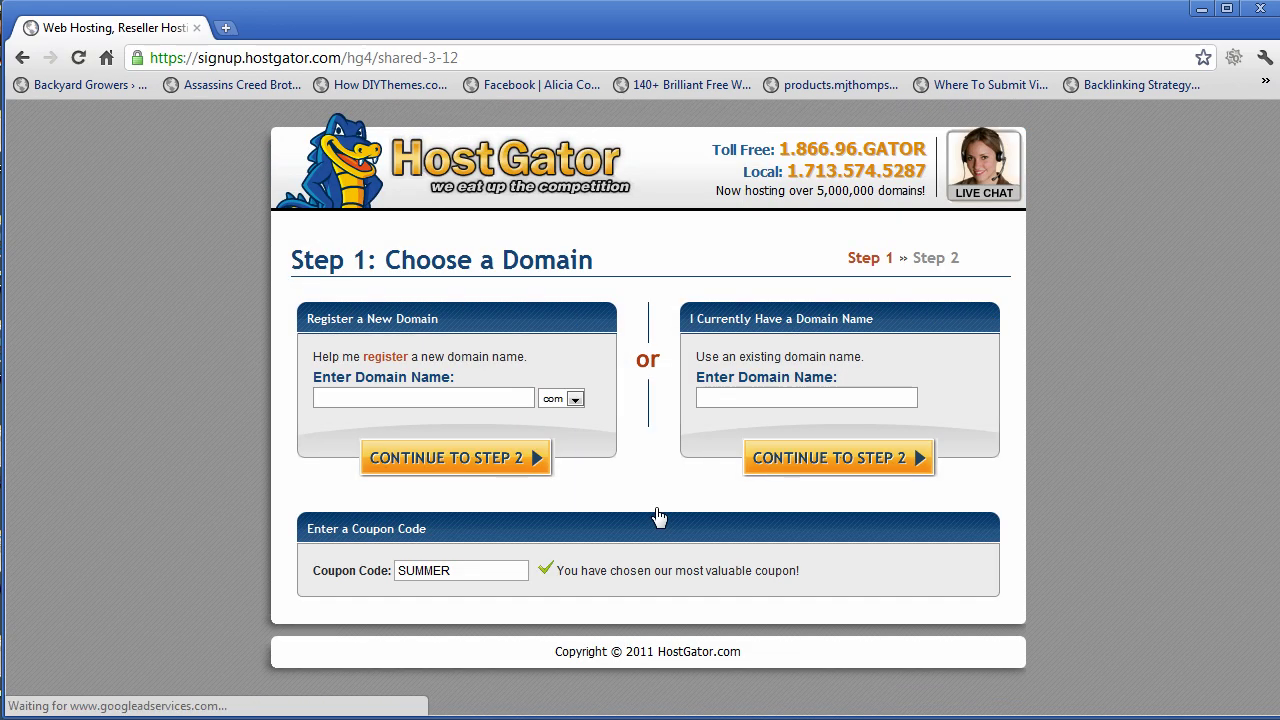
left_click(454, 403)
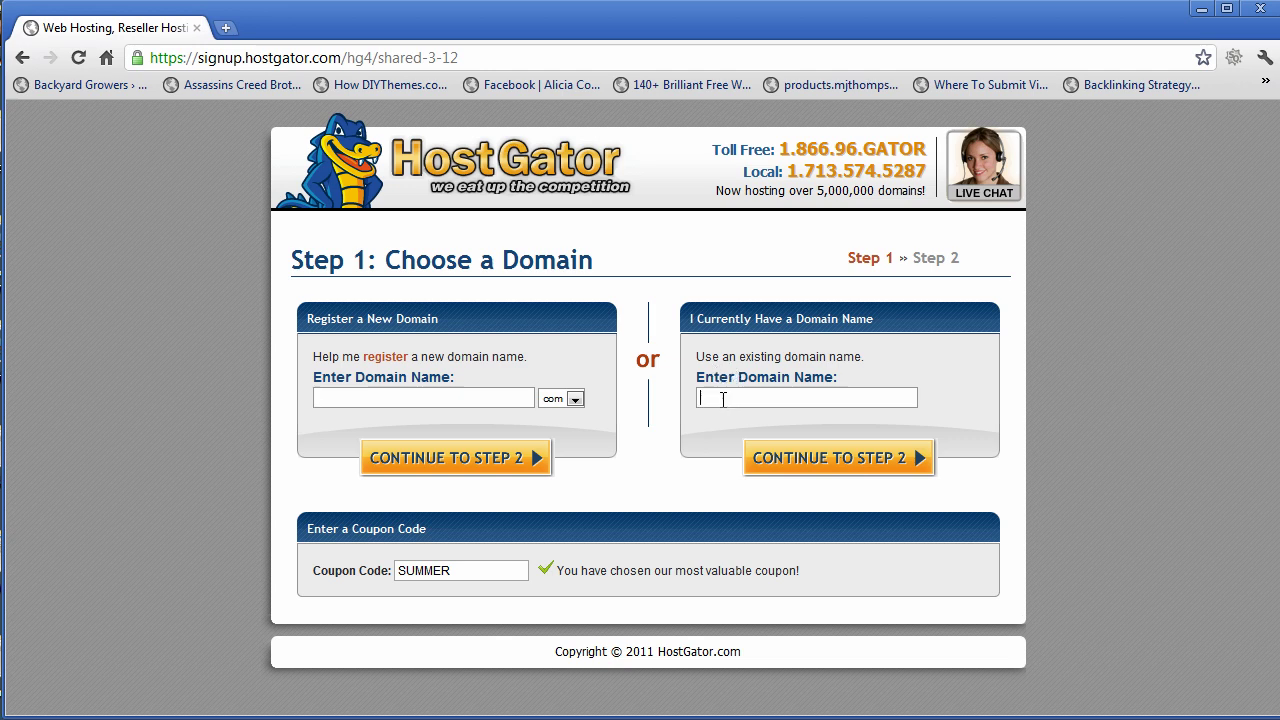
left_click_drag(475, 570, 397, 570)
type("d")
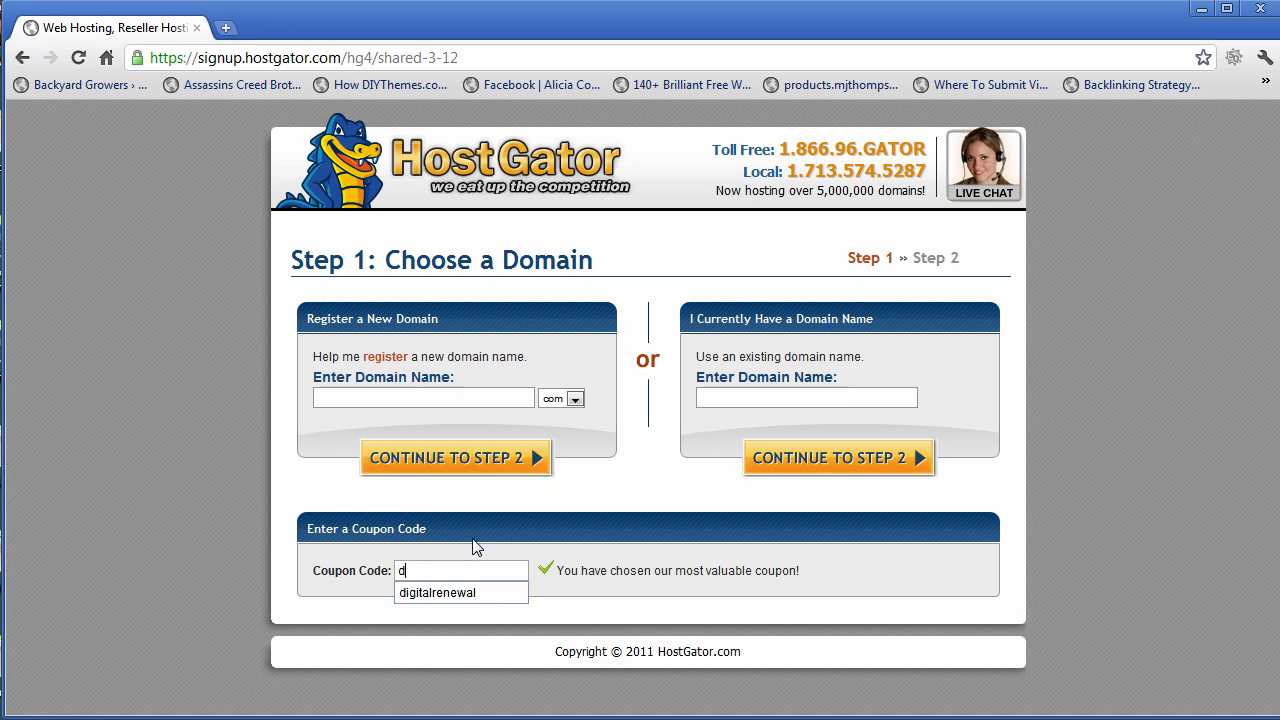
type("igitalre")
type("newal")
left_click(229, 486)
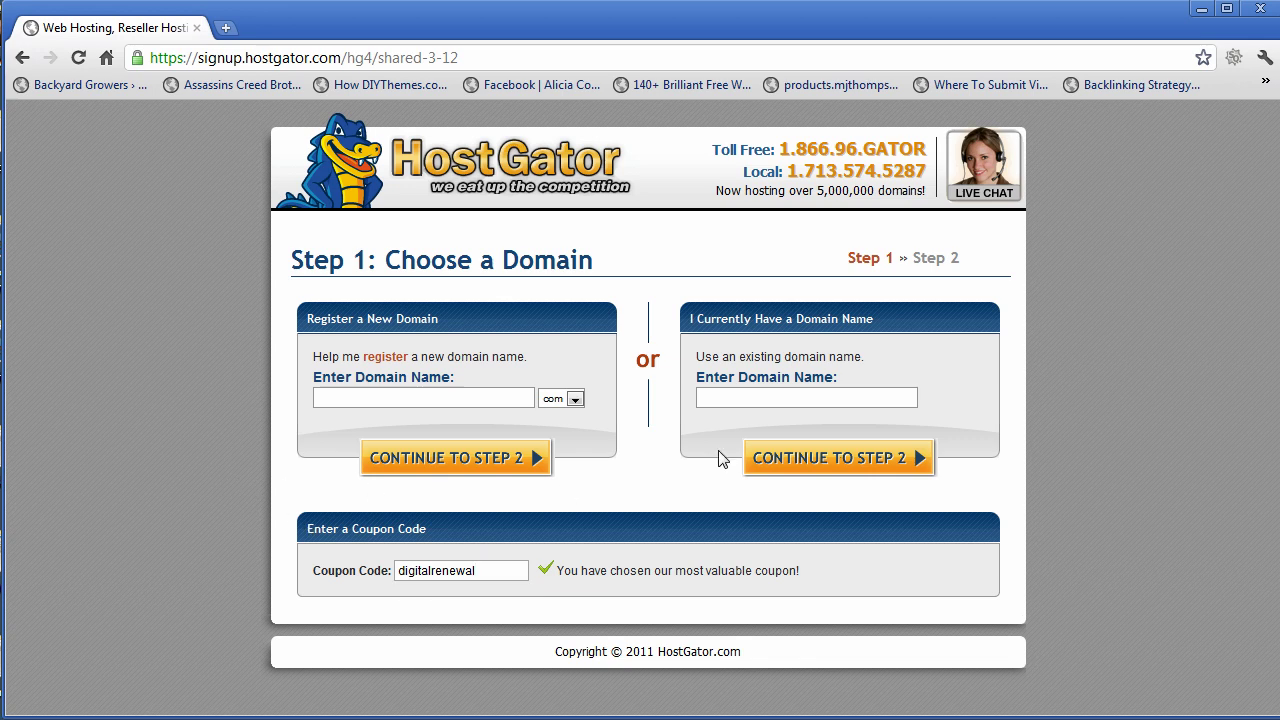
Enter digitalrenewal.com as the existing domain and continue to Step 2 Billing Information
type("di")
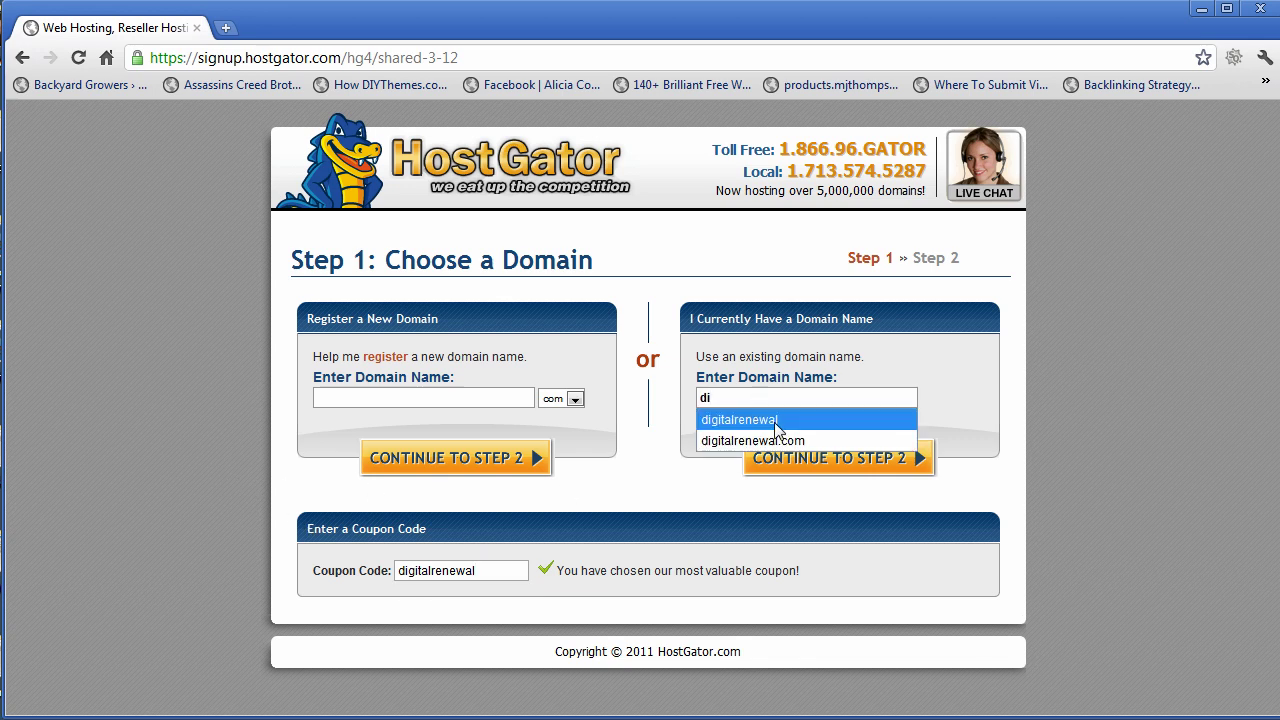
left_click(769, 440)
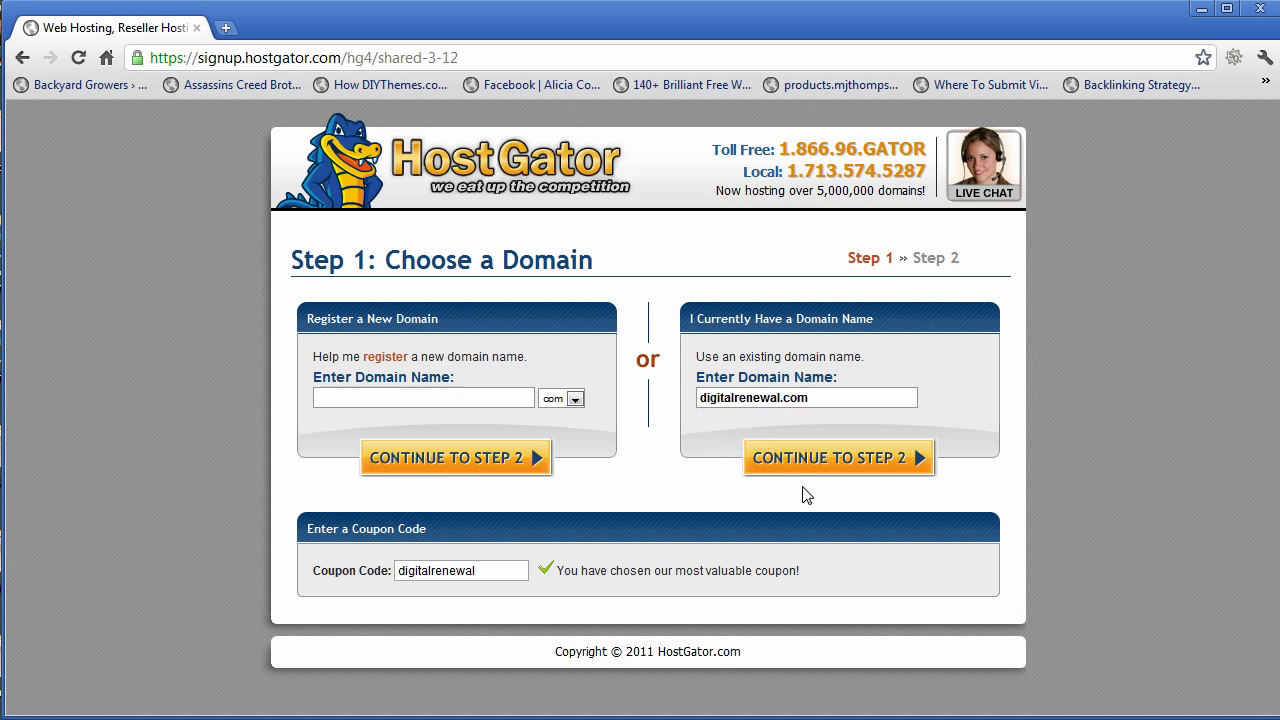
left_click(794, 468)
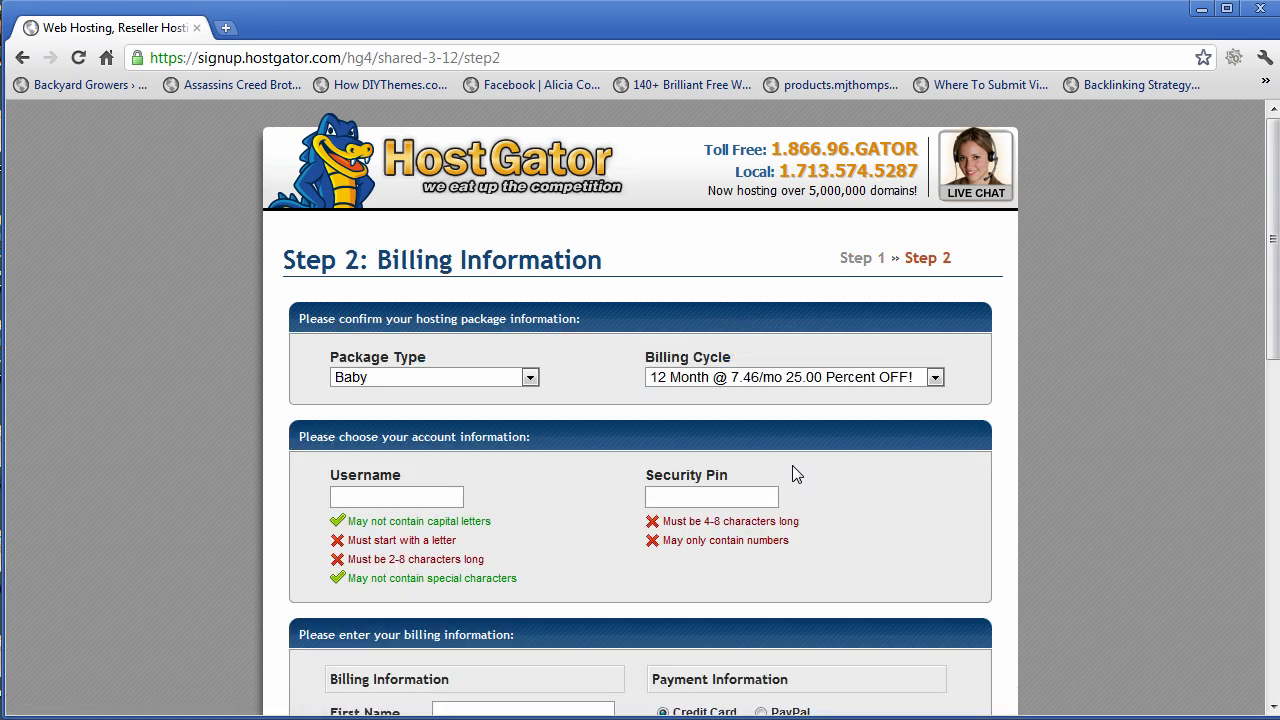
Keep Baby as the package type and 12 months as the billing cycle
left_click(466, 378)
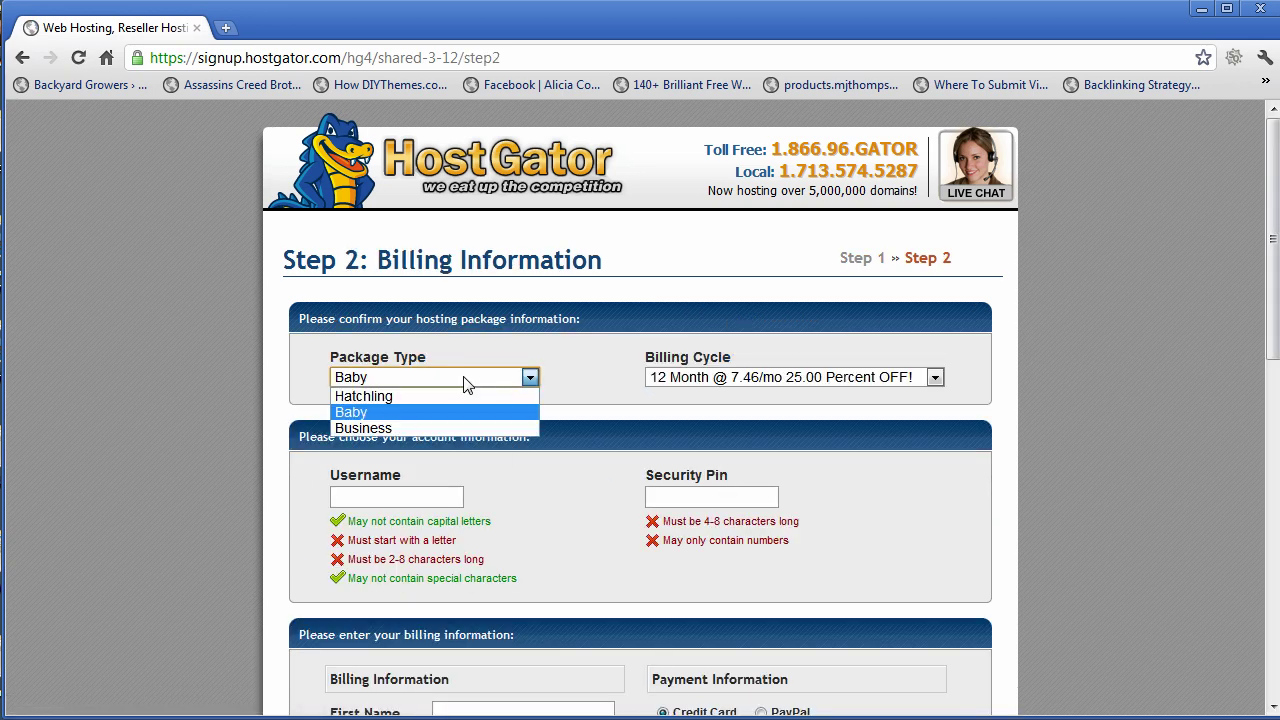
left_click(411, 413)
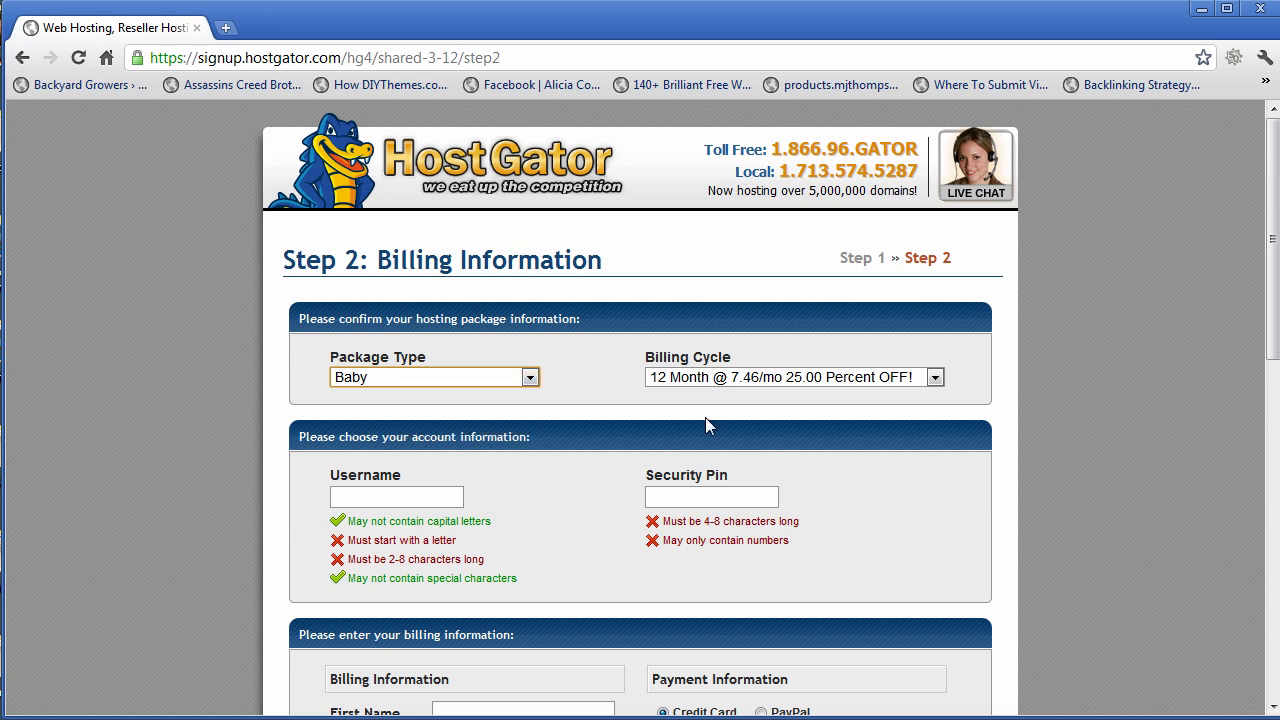
left_click(757, 383)
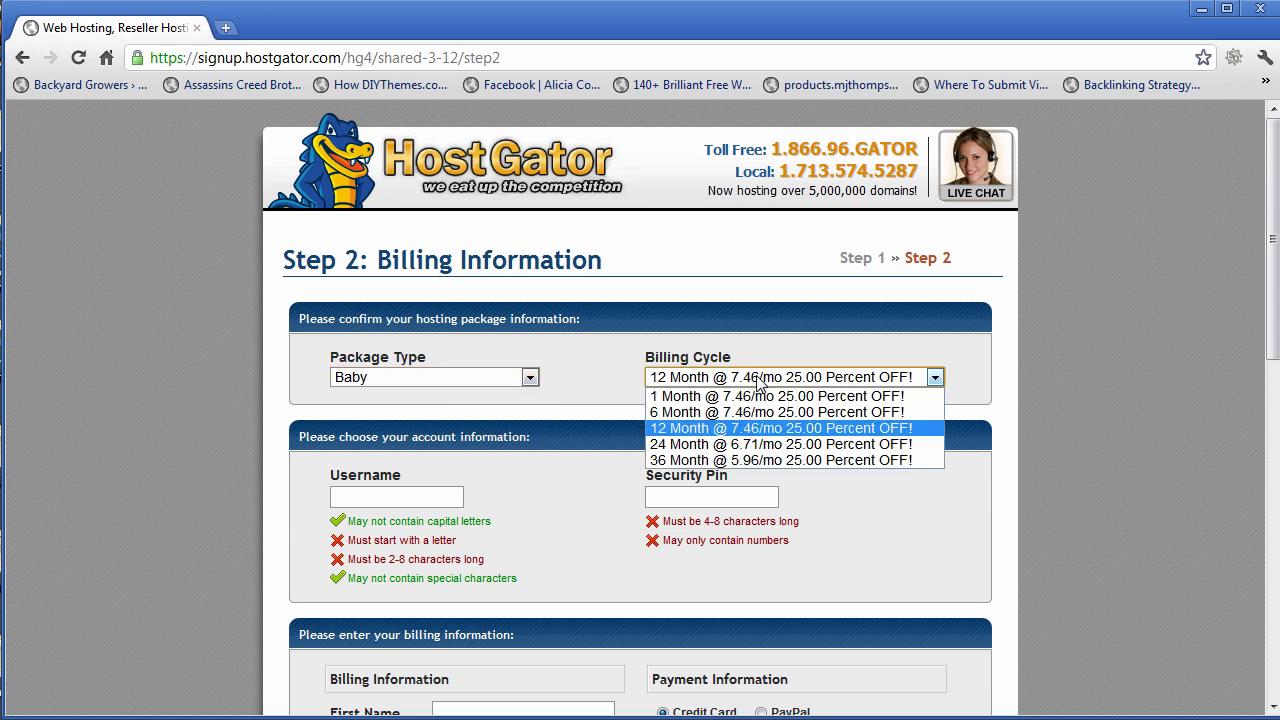
left_click(757, 437)
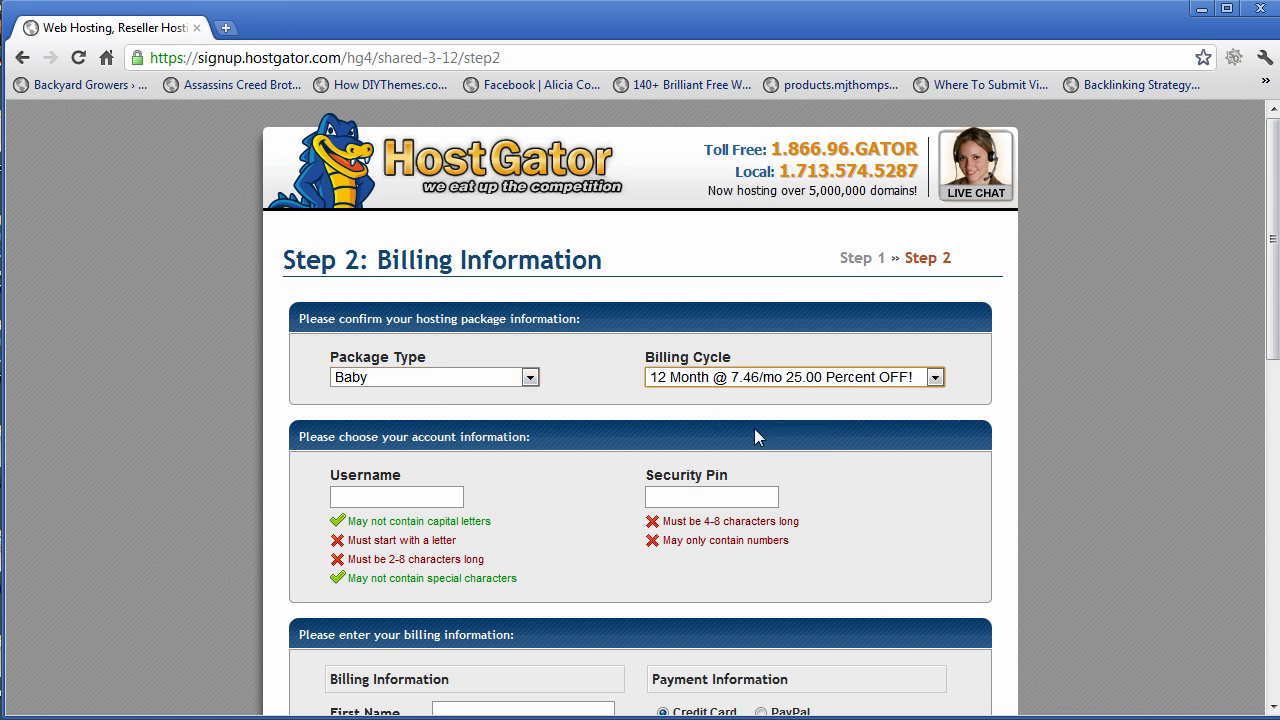
Scroll past the billing form to the order details showing the $89.55 total due
left_click(452, 486)
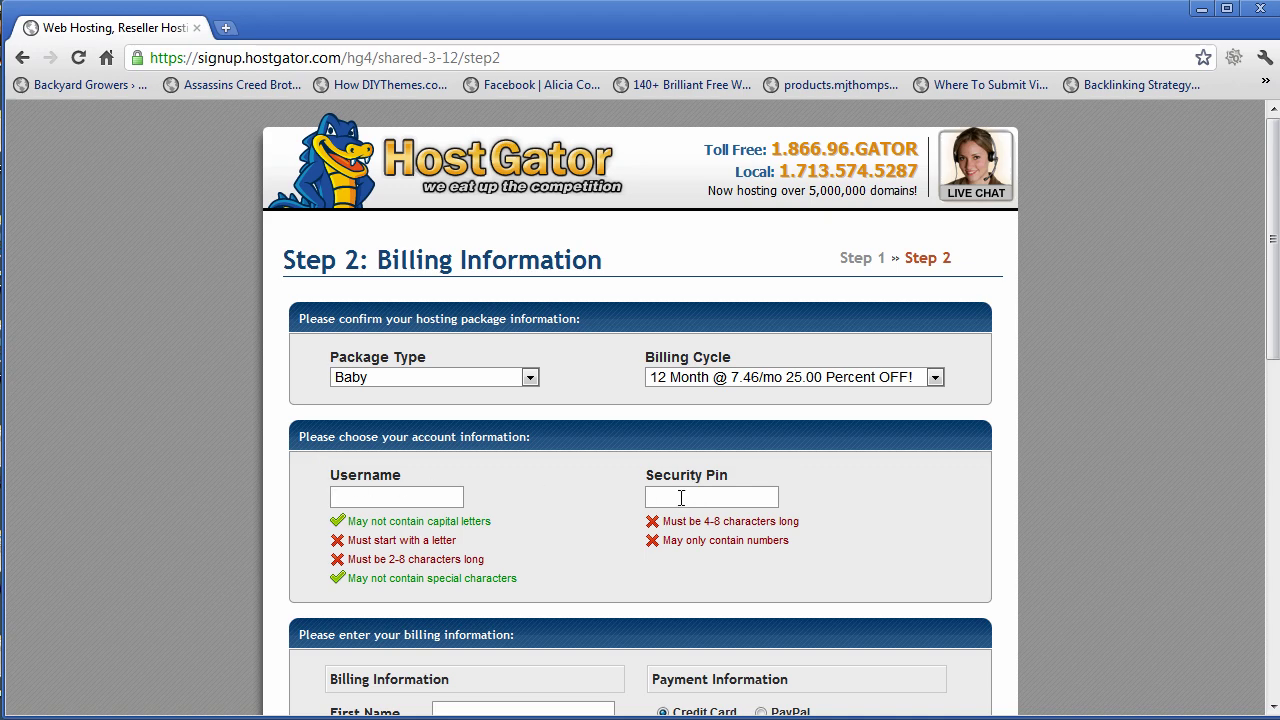
scroll(680, 497, "down", 2)
scroll(680, 497, "down", 2)
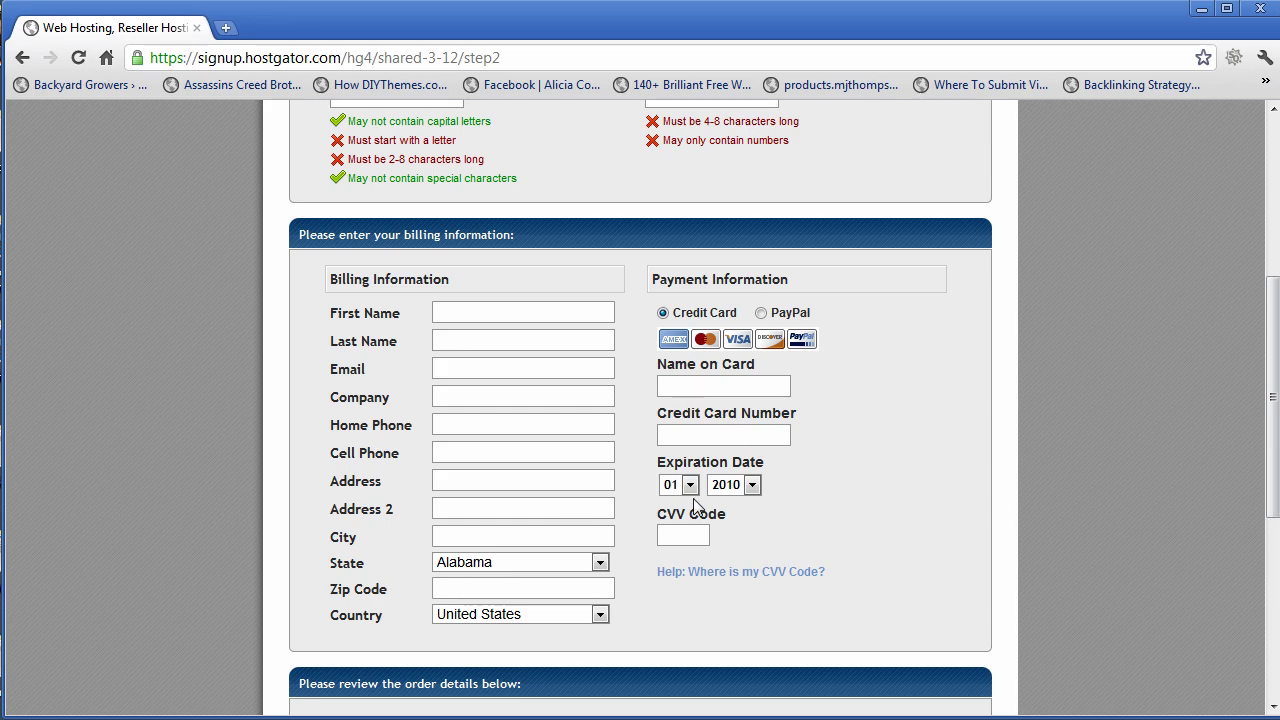
scroll(694, 499, "down", 1)
scroll(695, 498, "down", 2)
scroll(695, 497, "down", 1)
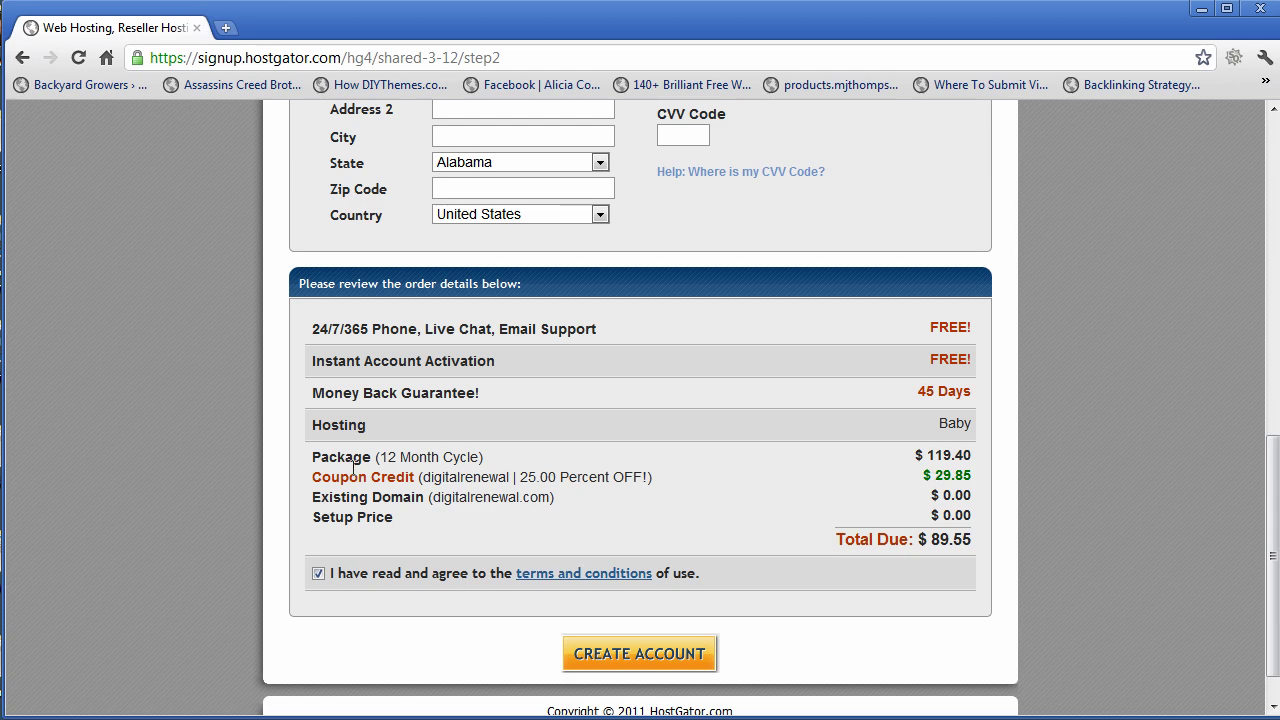
Highlight the $29.85 digitalrenewal coupon credit row in the order summary
left_click_drag(310, 477, 983, 484)
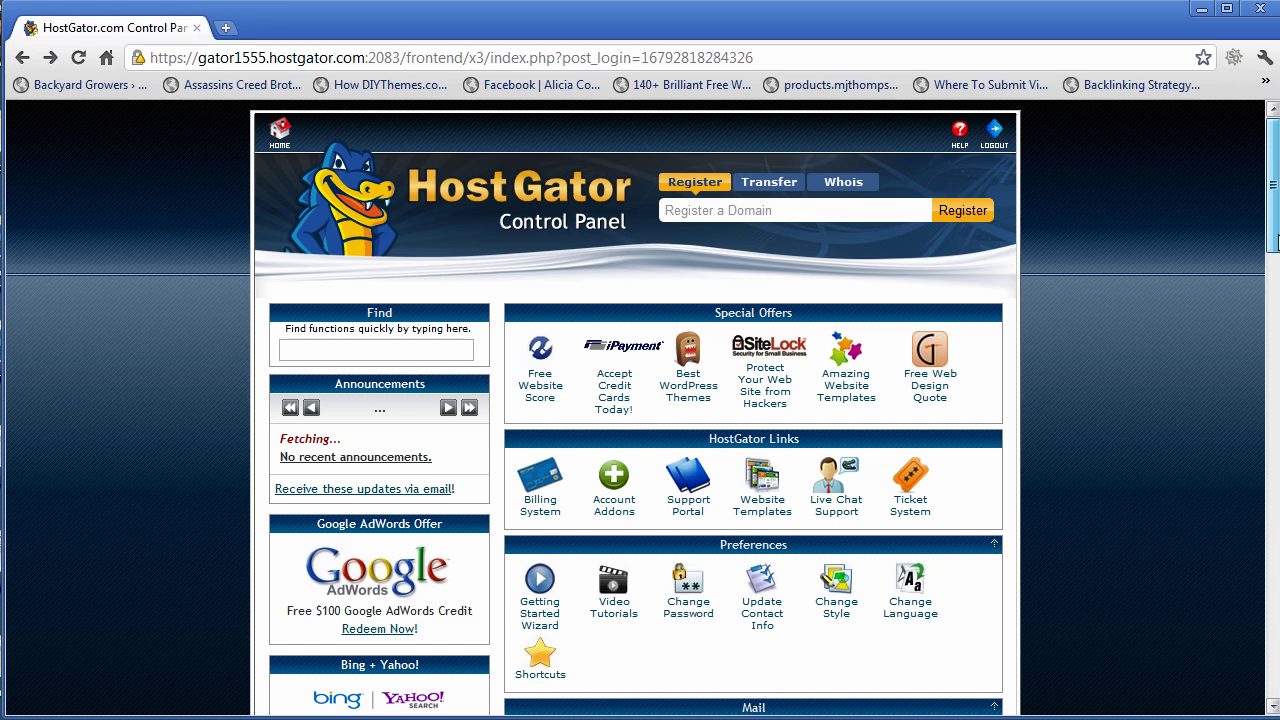
Scroll the cPanel home page down to the Google AdWords and Bing + Yahoo credit offers
left_click_drag(1275, 240, 1275, 276)
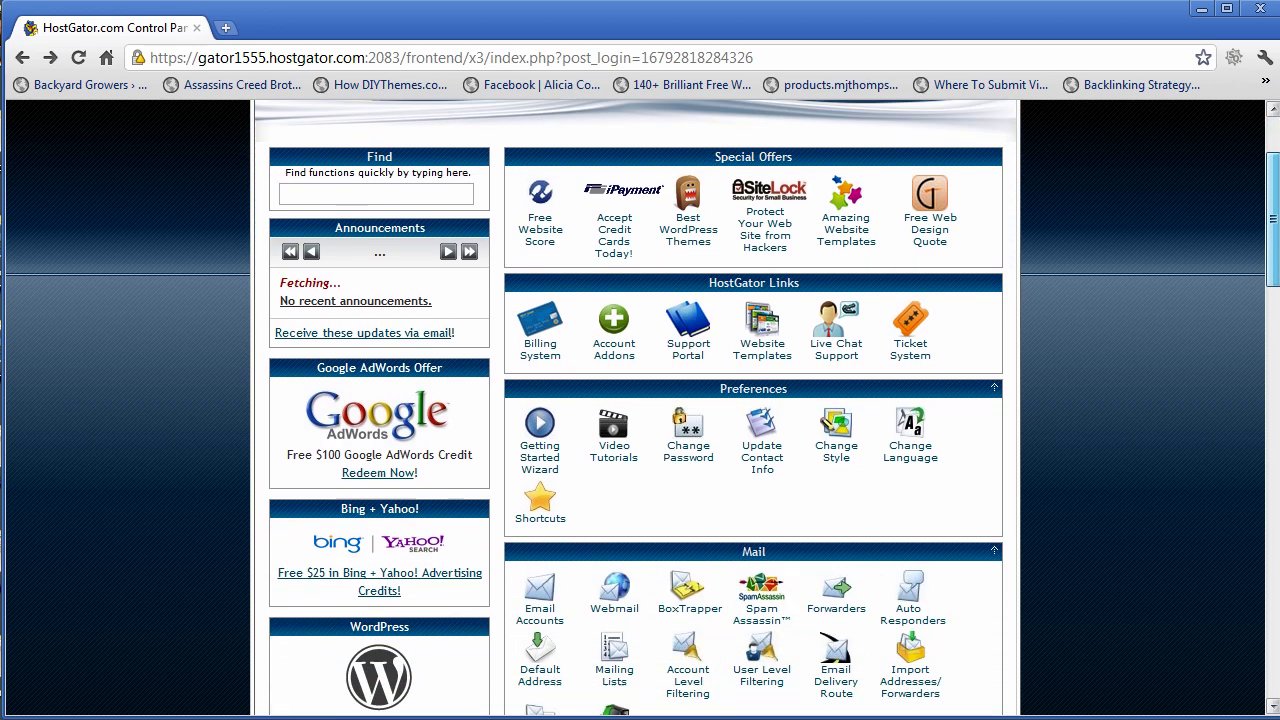
left_click_drag(1275, 276, 1275, 322)
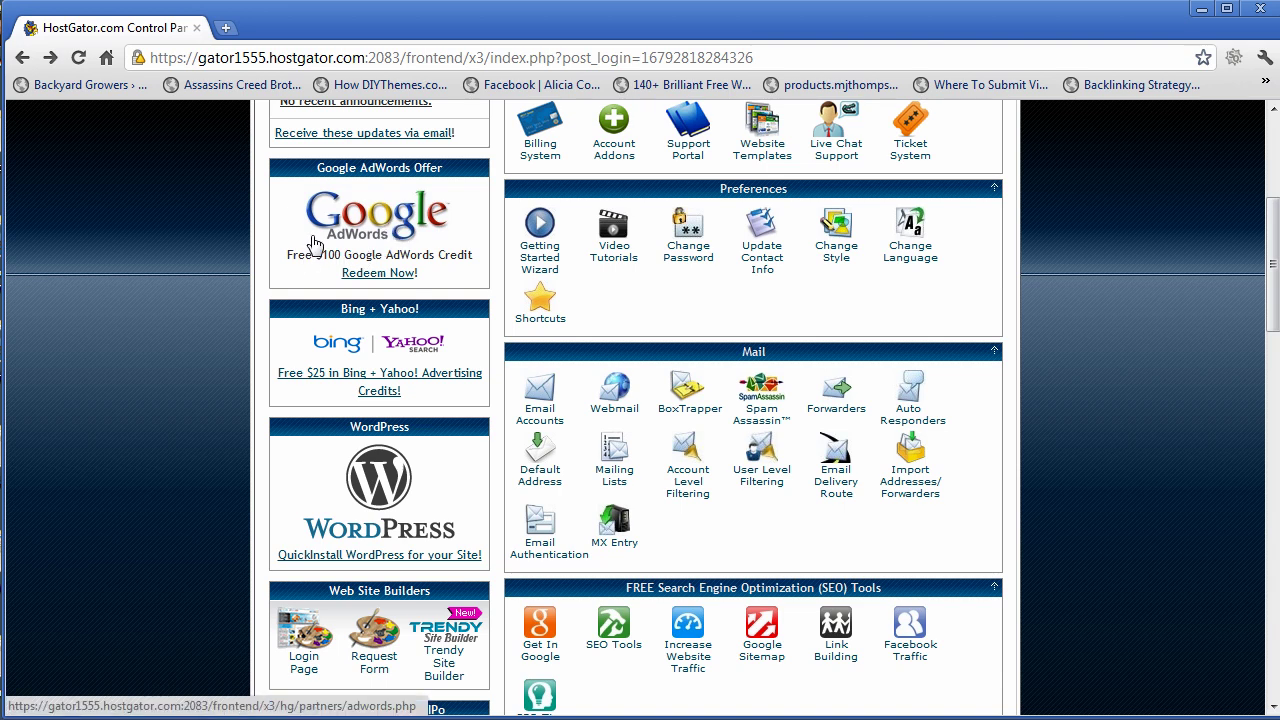
Search Google for 'tennis shoes' in a new tab to show the paid ads, then return to cPanel
left_click(228, 30)
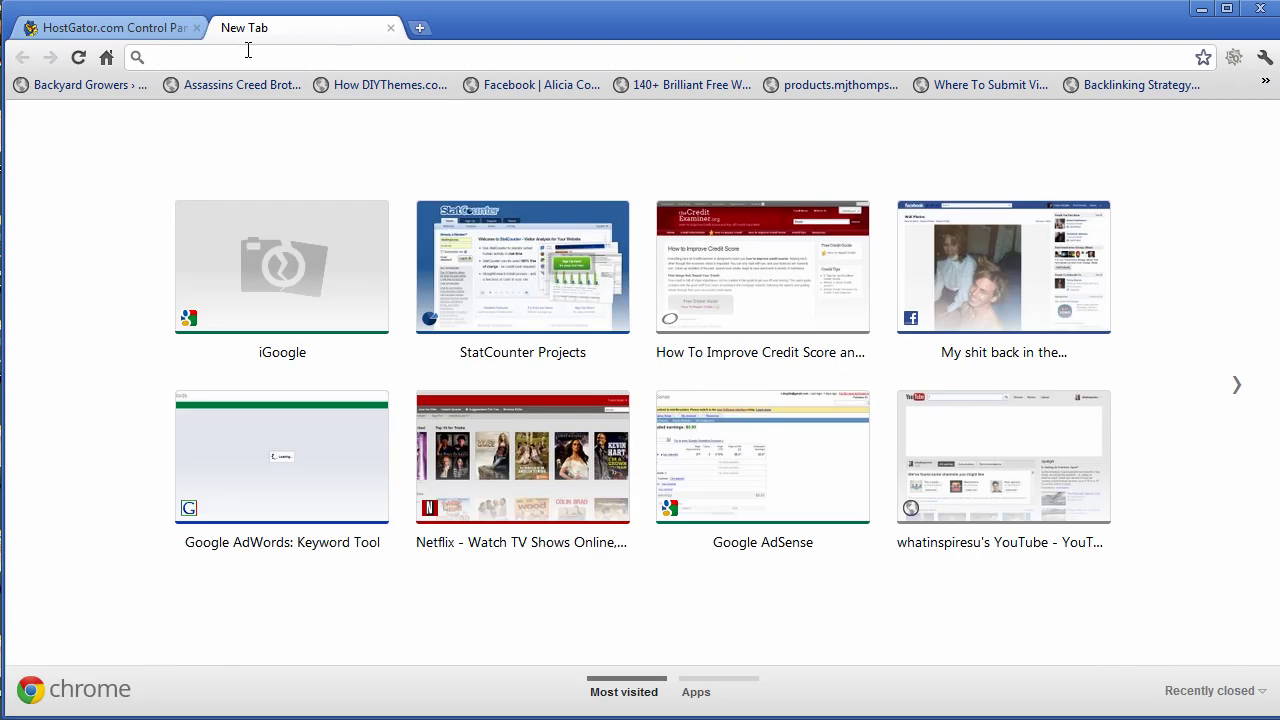
left_click(106, 57)
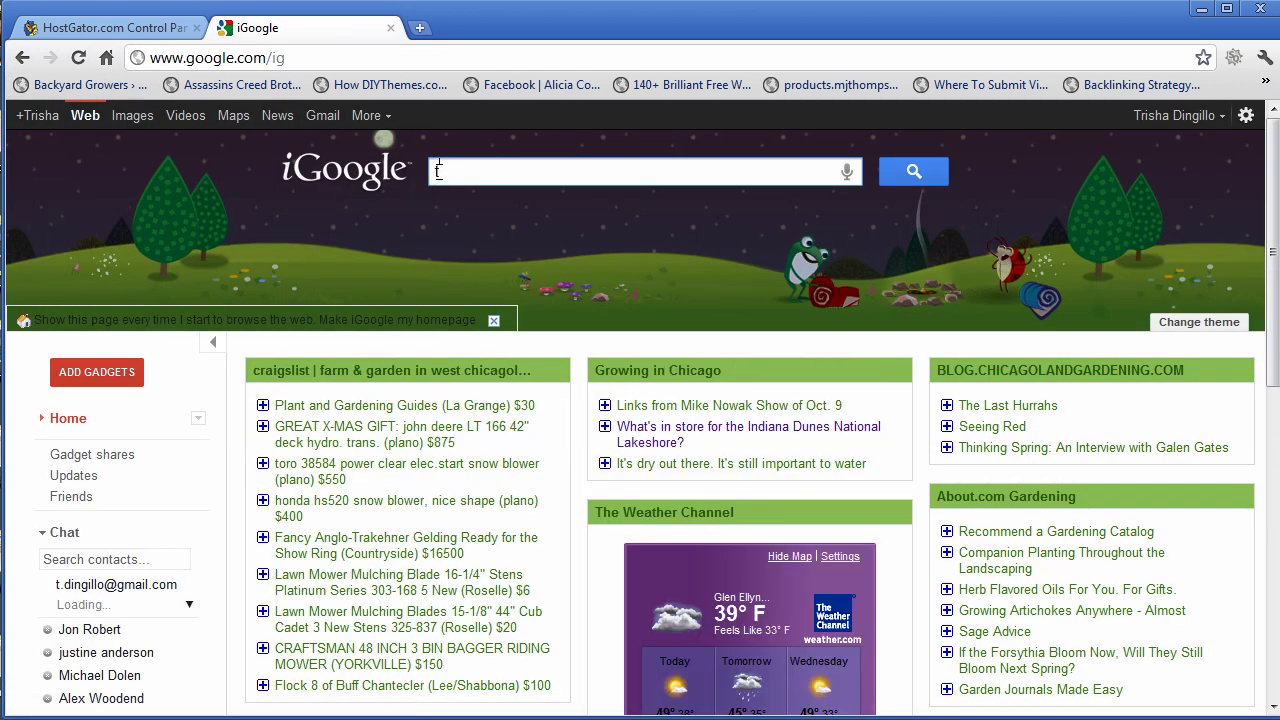
type("ennis shoes")
key("Return")
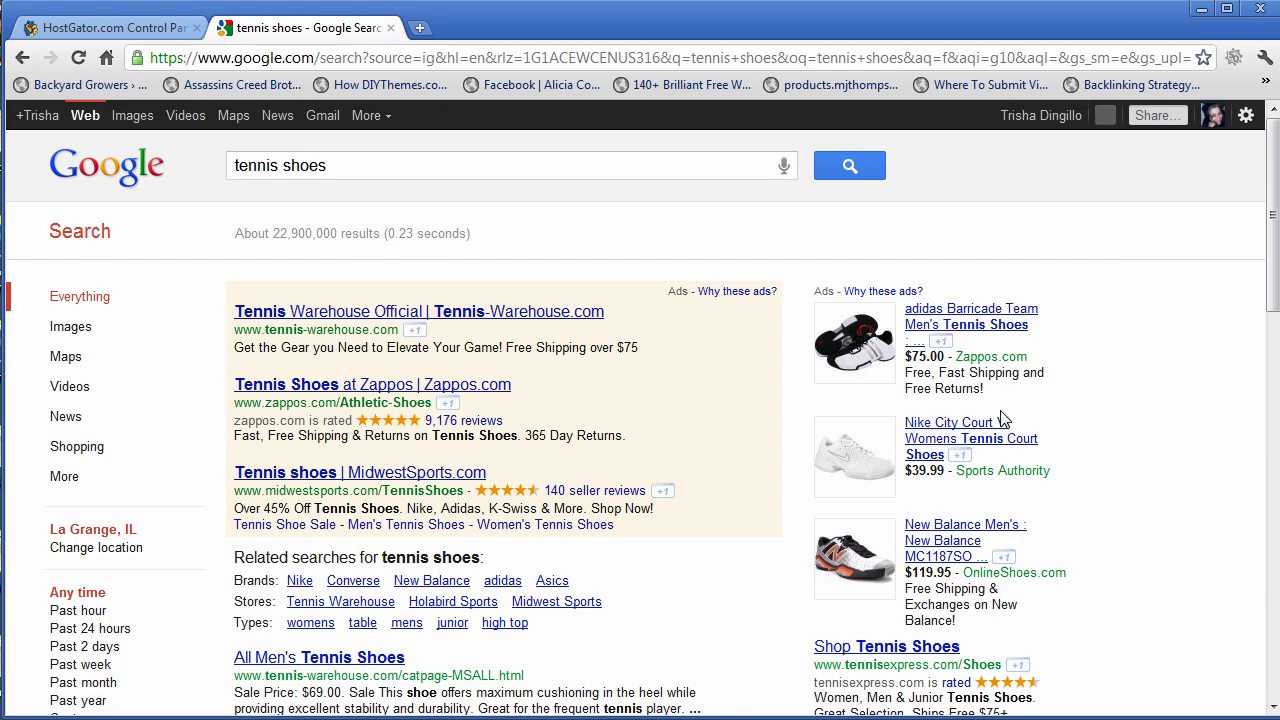
left_click_drag(1273, 279, 1262, 398)
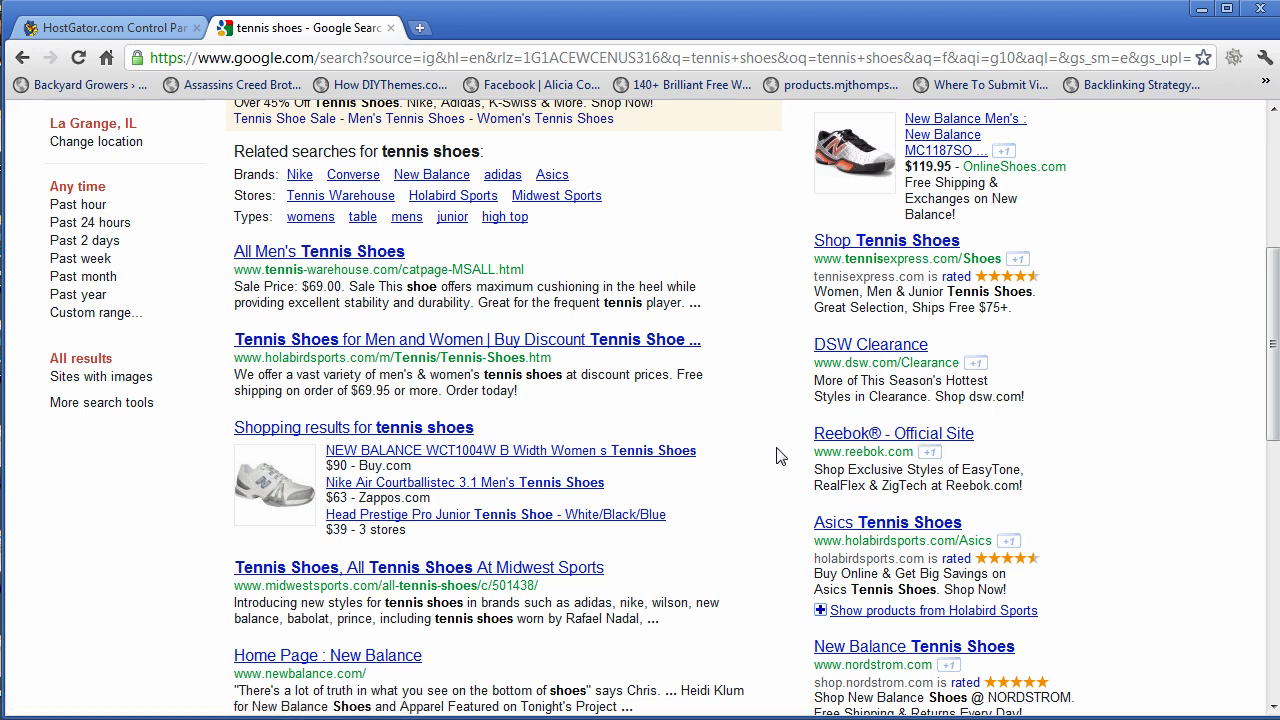
left_click(100, 27)
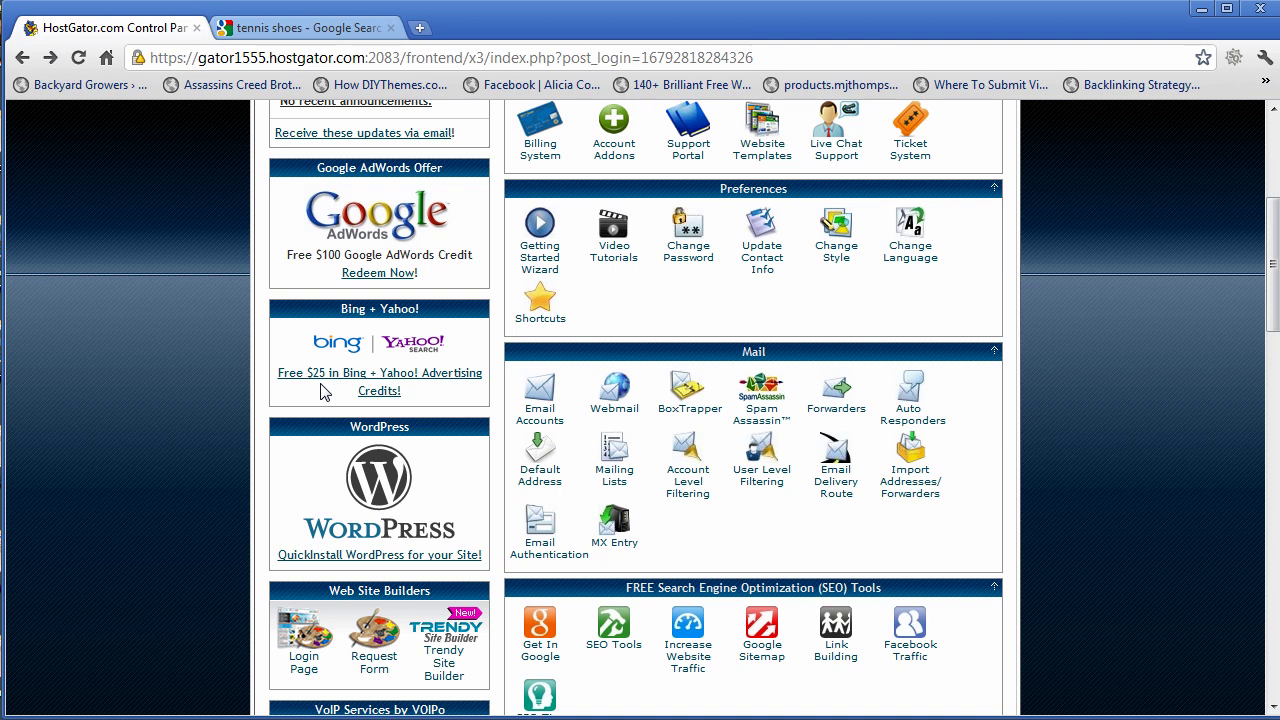
Show Website Traffic stats (4242 visits this month) and open its domain dropdown list
left_click_drag(1273, 254, 1230, 417)
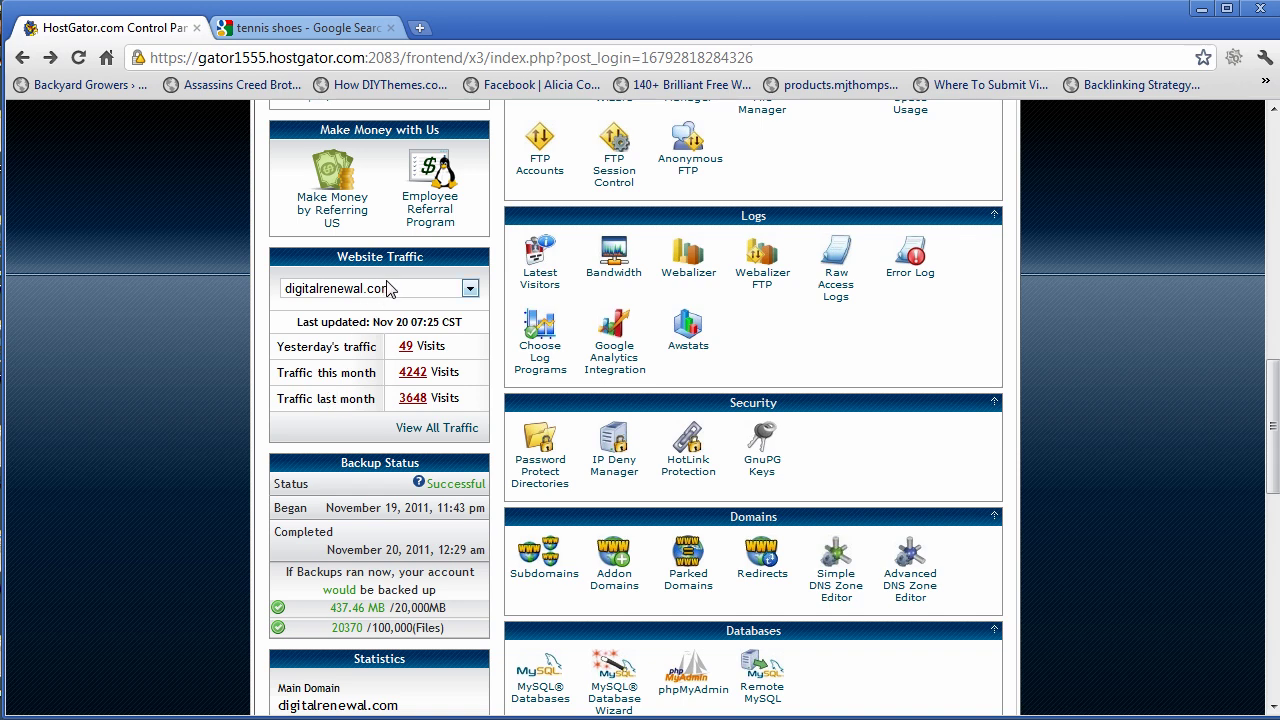
left_click(385, 290)
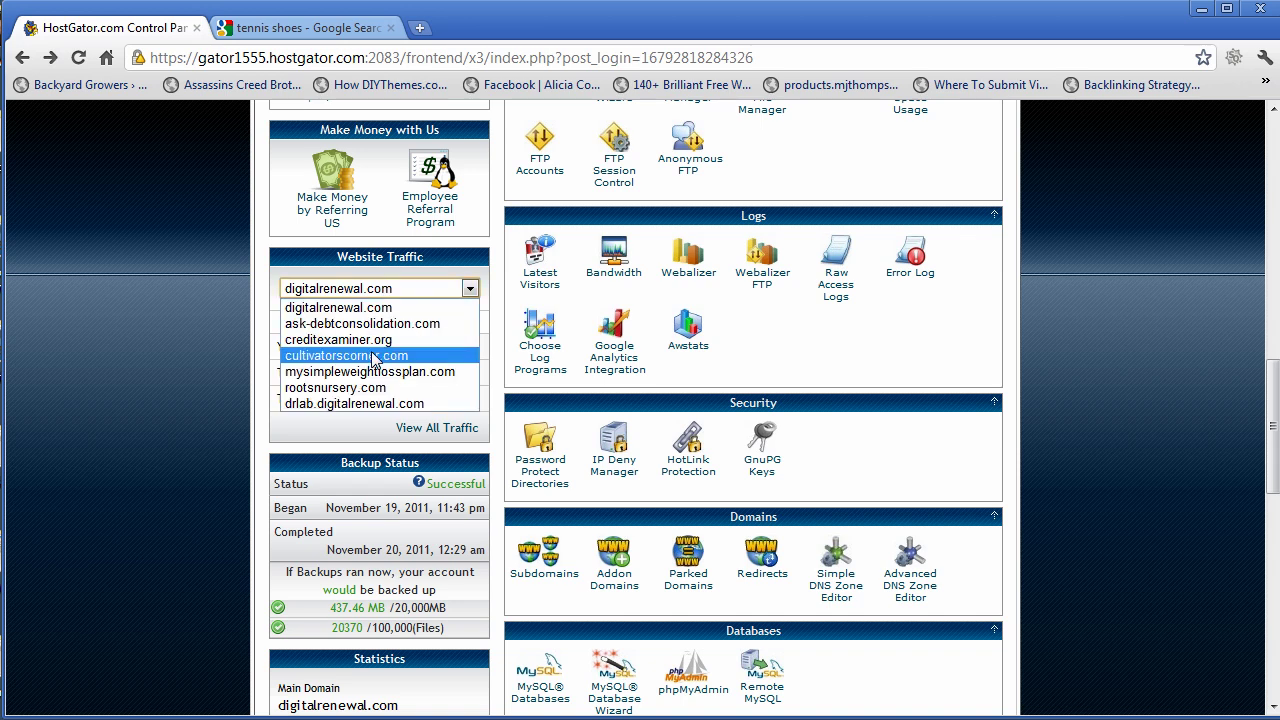